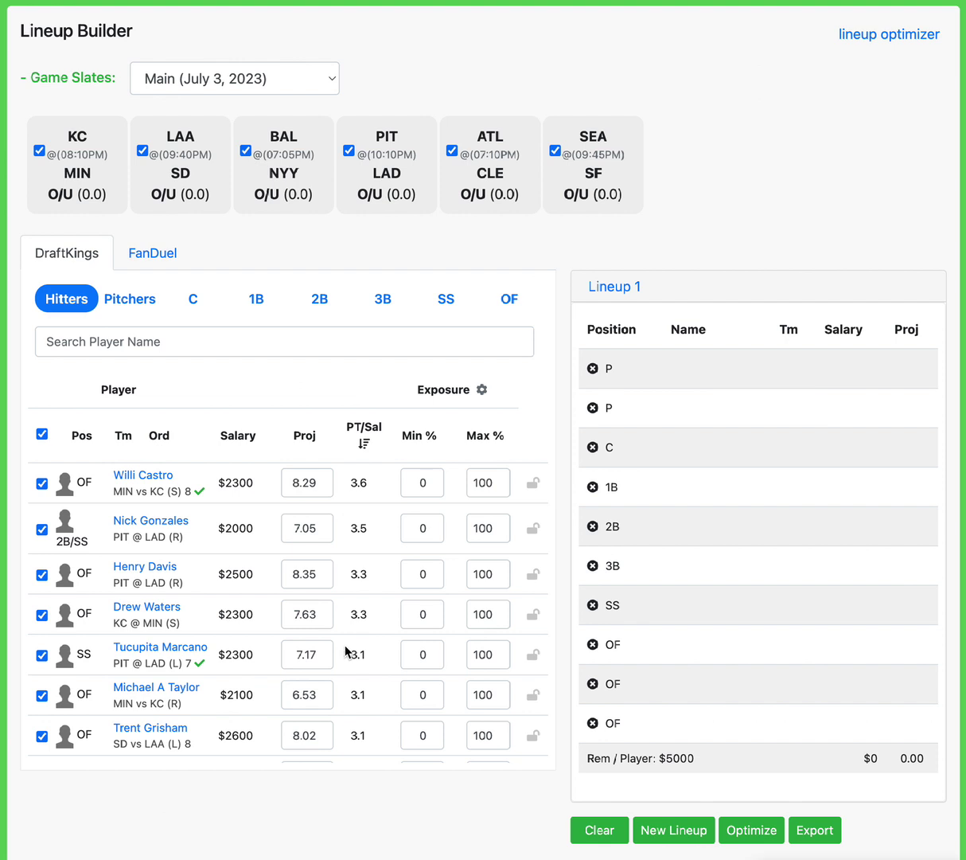
# Sort the DraftKings pitchers by projection and lock Joe Ryan and Blake Snell into Lineup 1
pyautogui.click(136, 302)
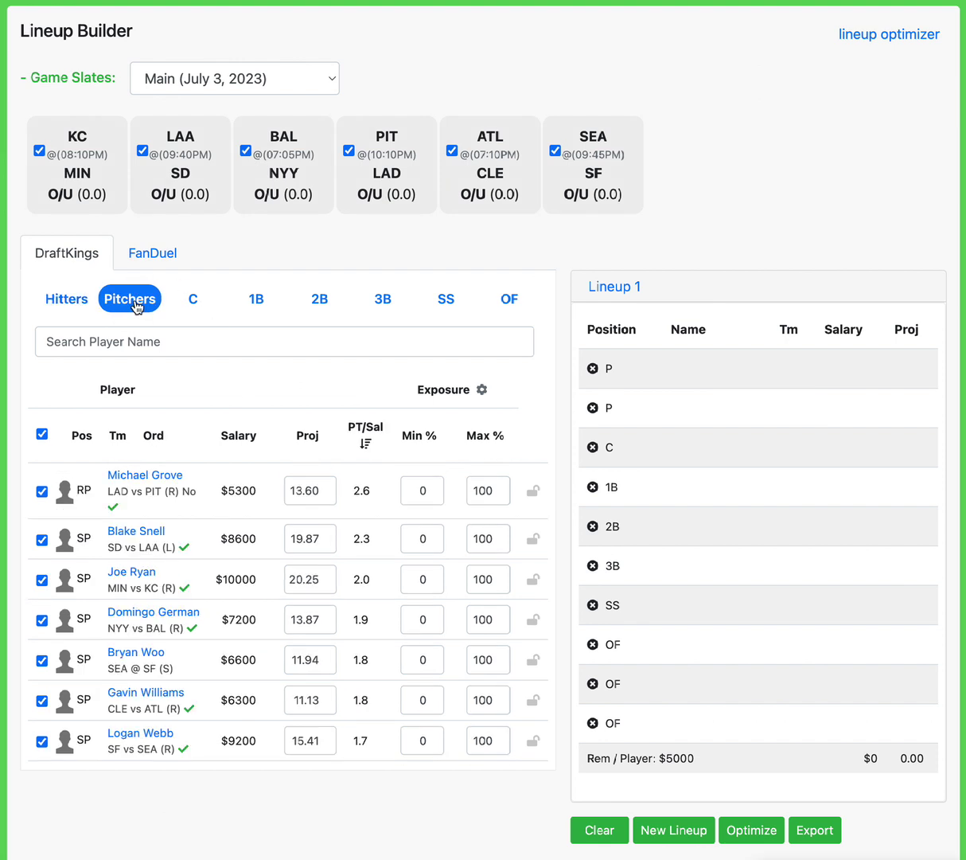
pyautogui.click(300, 438)
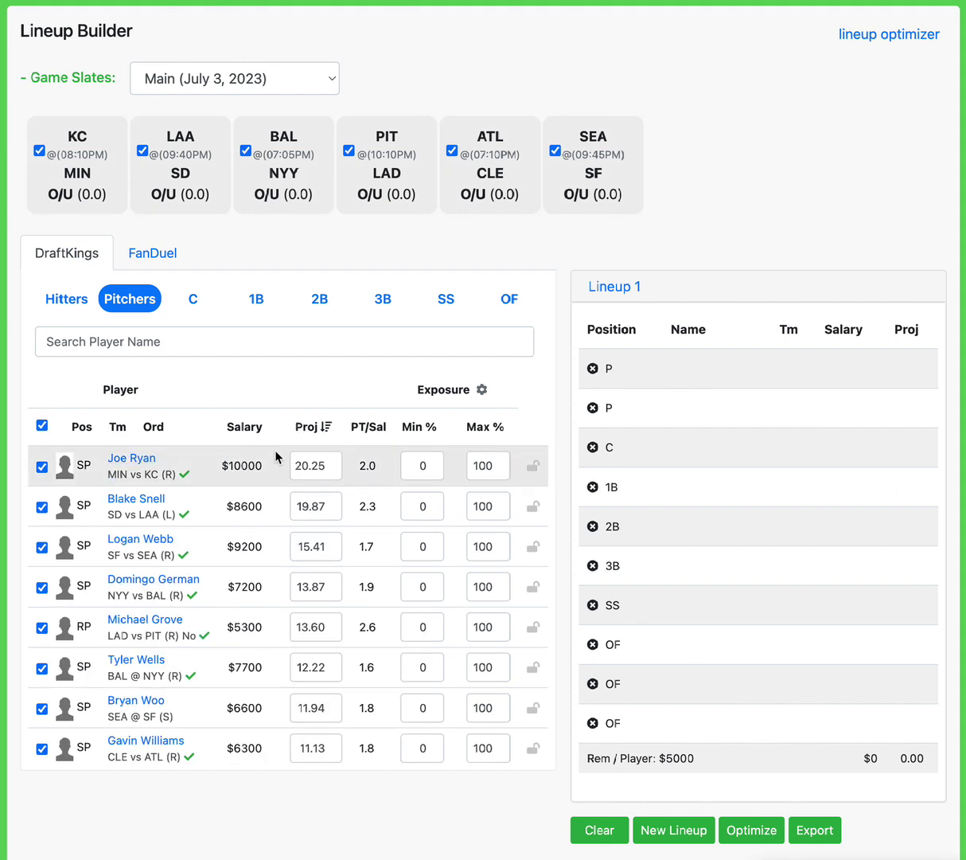
pyautogui.click(532, 468)
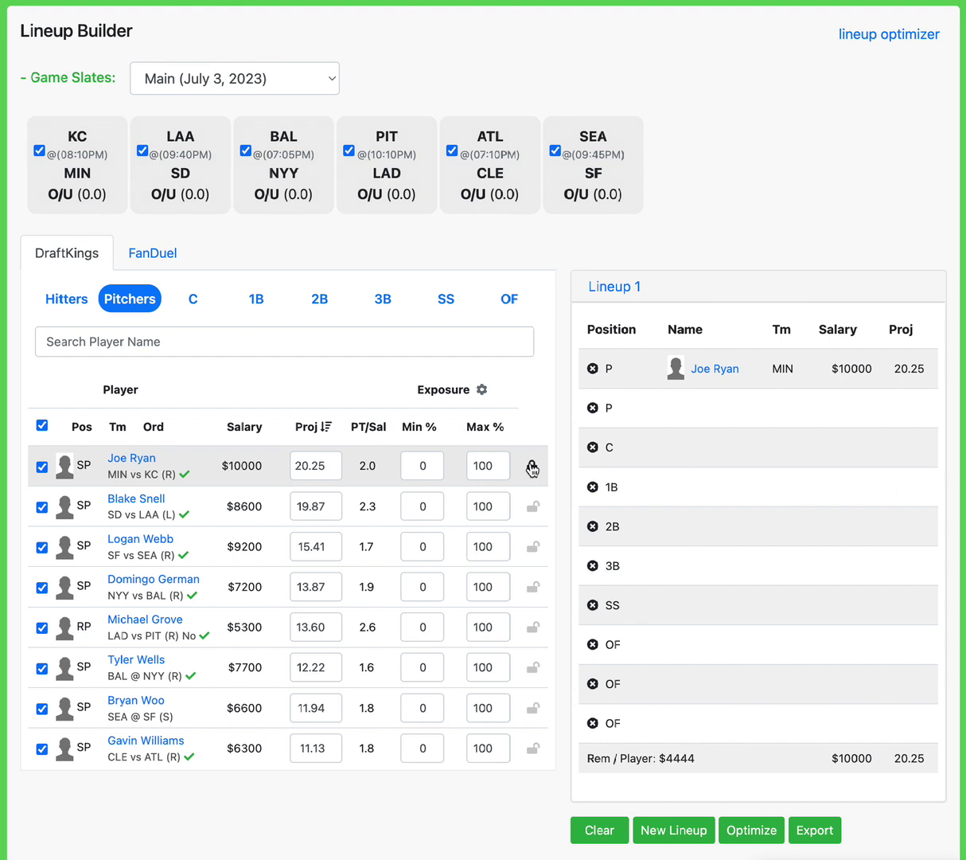
pyautogui.click(532, 508)
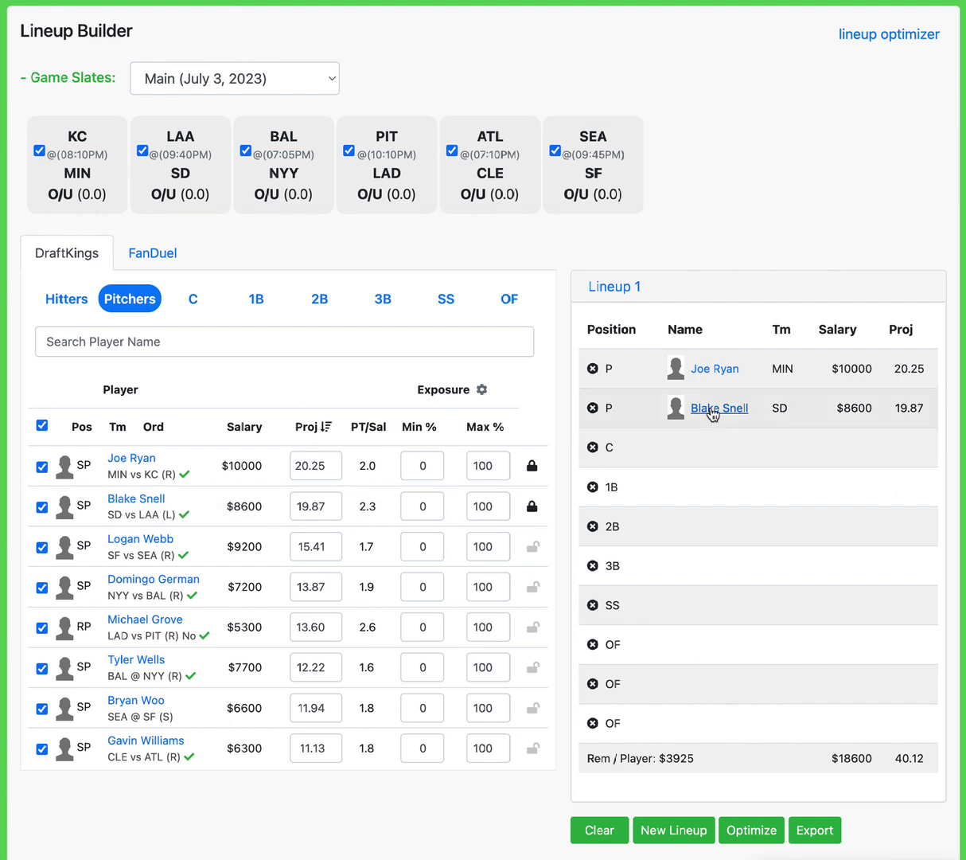
# Lock outfielder Byron Buxton into the DraftKings lineup
pyautogui.click(59, 295)
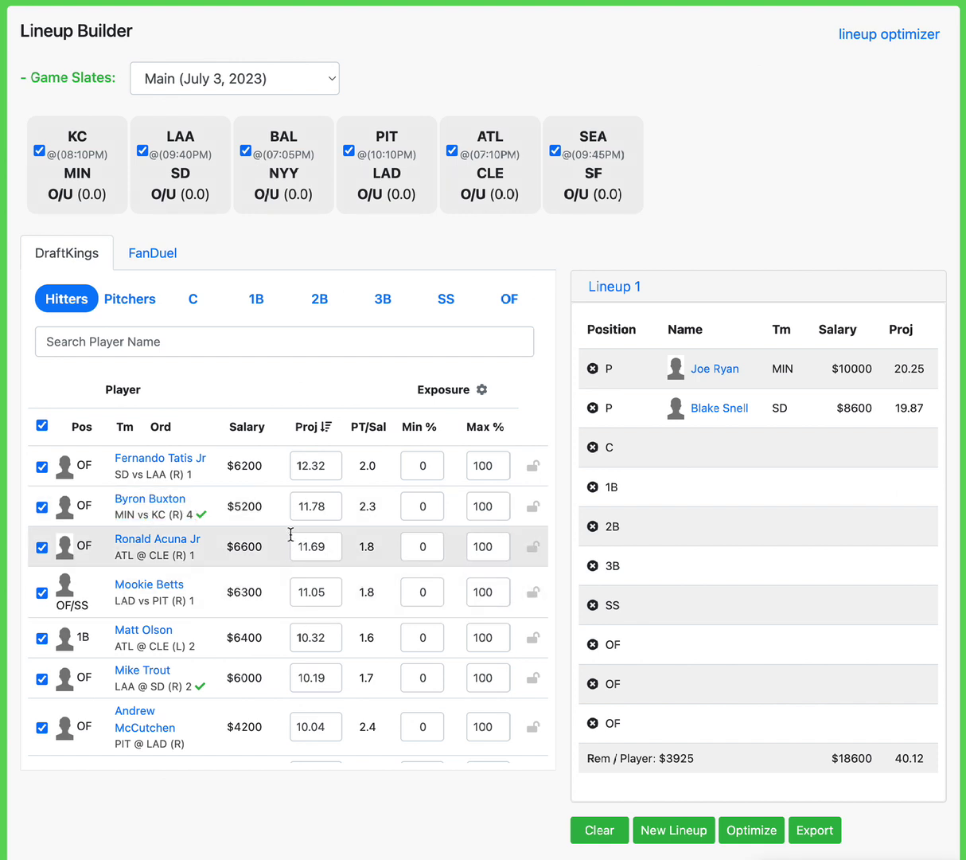
pyautogui.moveTo(231, 510); pyautogui.dragTo(263, 510)
pyautogui.click(267, 510)
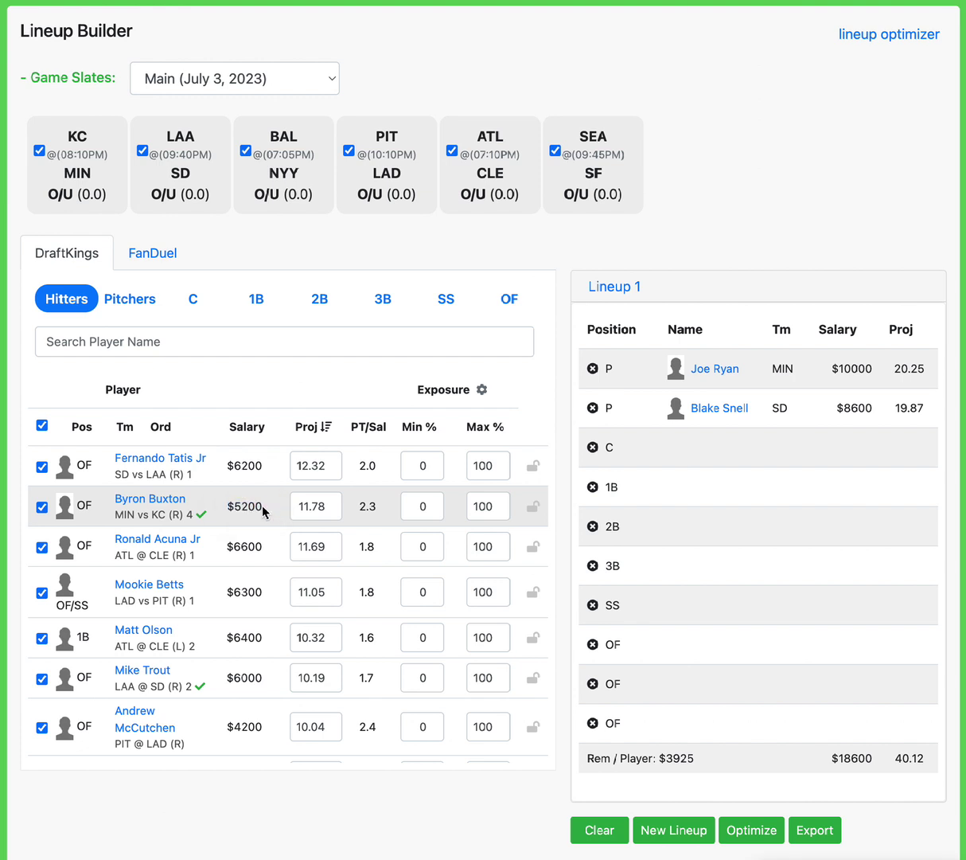
pyautogui.click(444, 300)
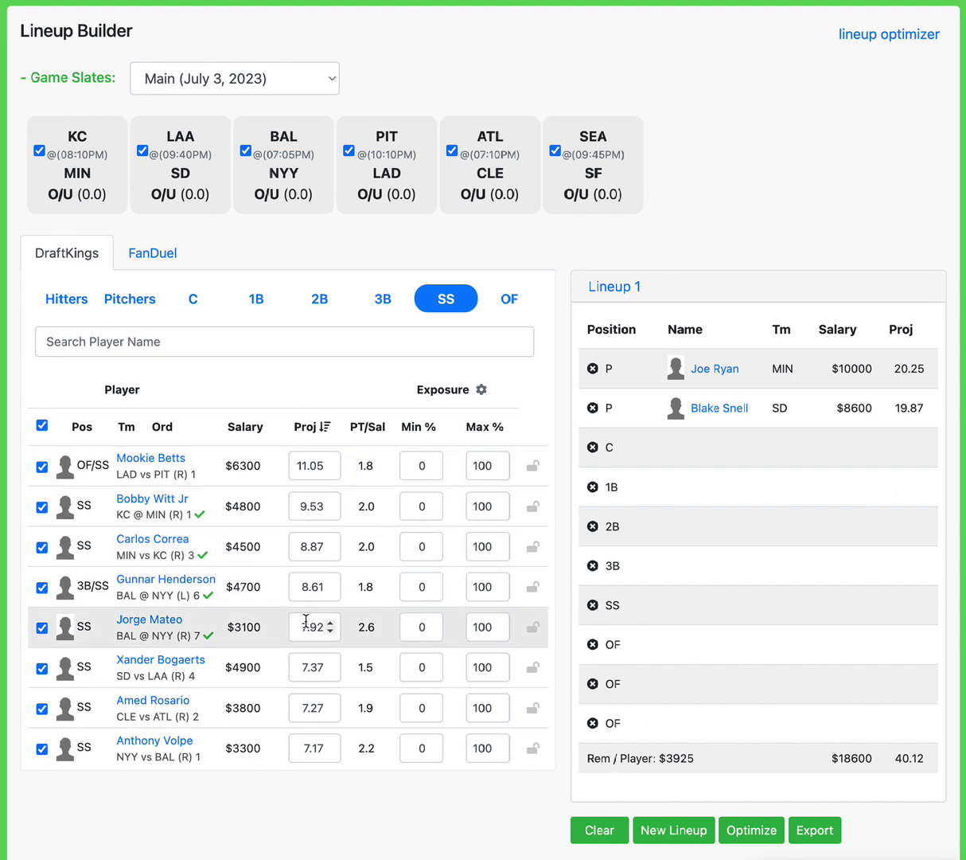
pyautogui.click(510, 304)
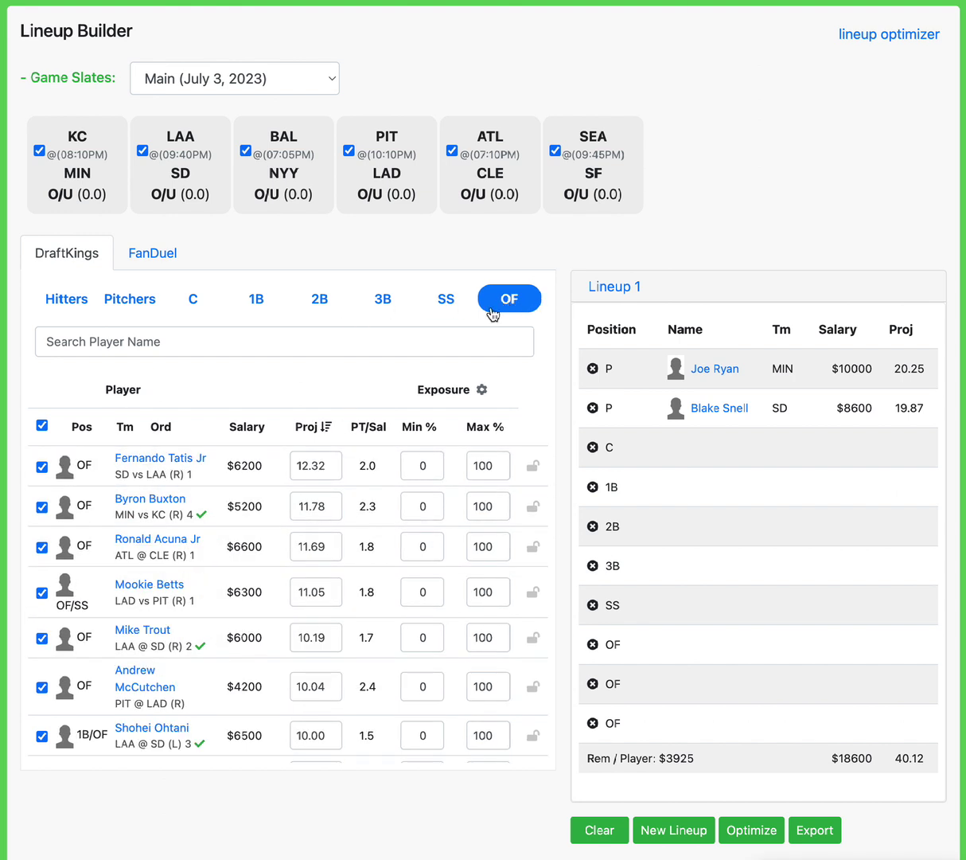
pyautogui.click(533, 507)
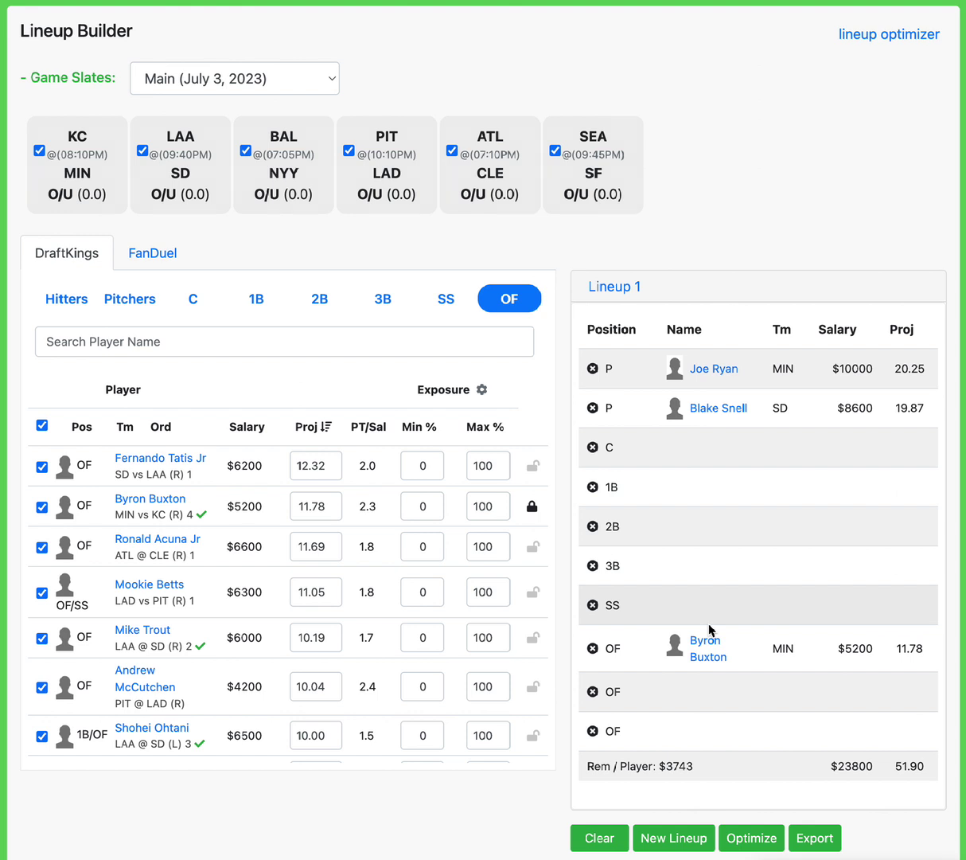
# Search the DraftKings outfielders for "suw" and lock Jack Suwinski into the lineup
pyautogui.click(440, 304)
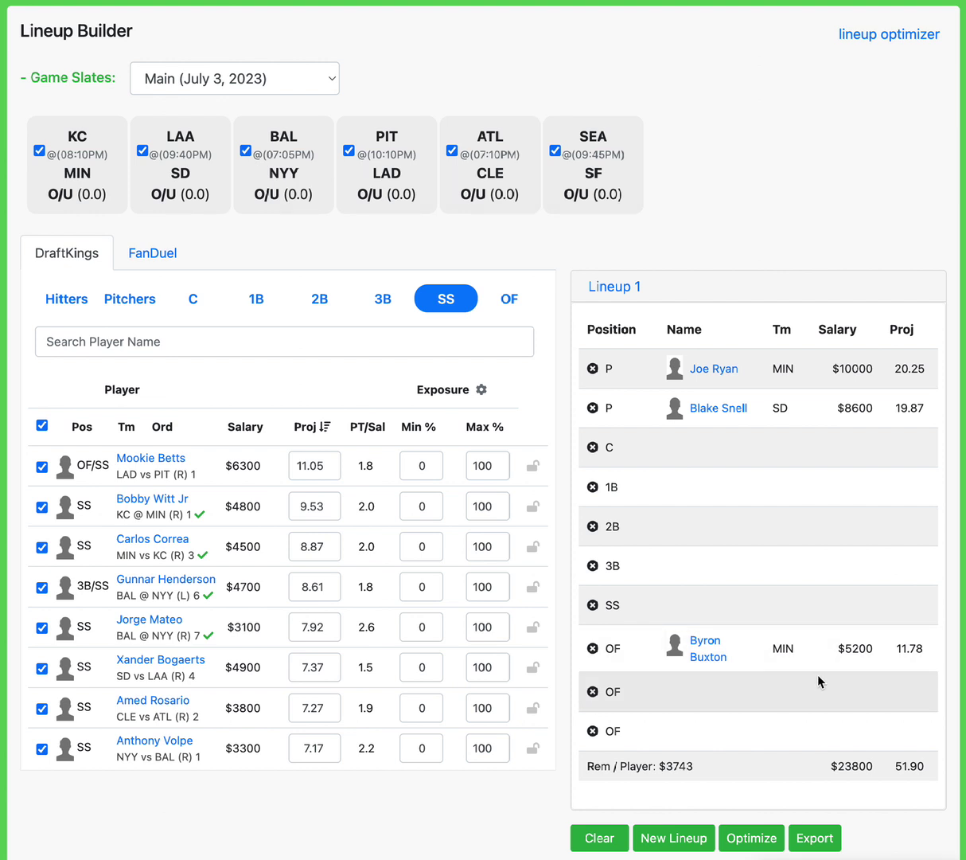
pyautogui.click(491, 302)
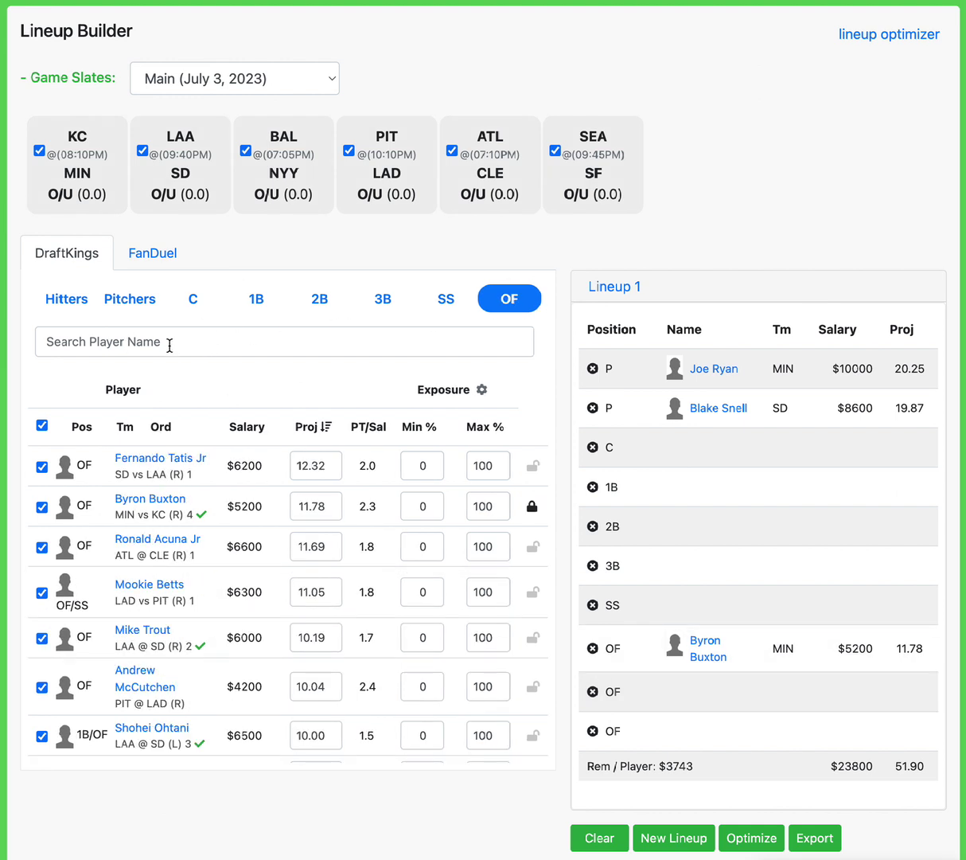
pyautogui.click(169, 343)
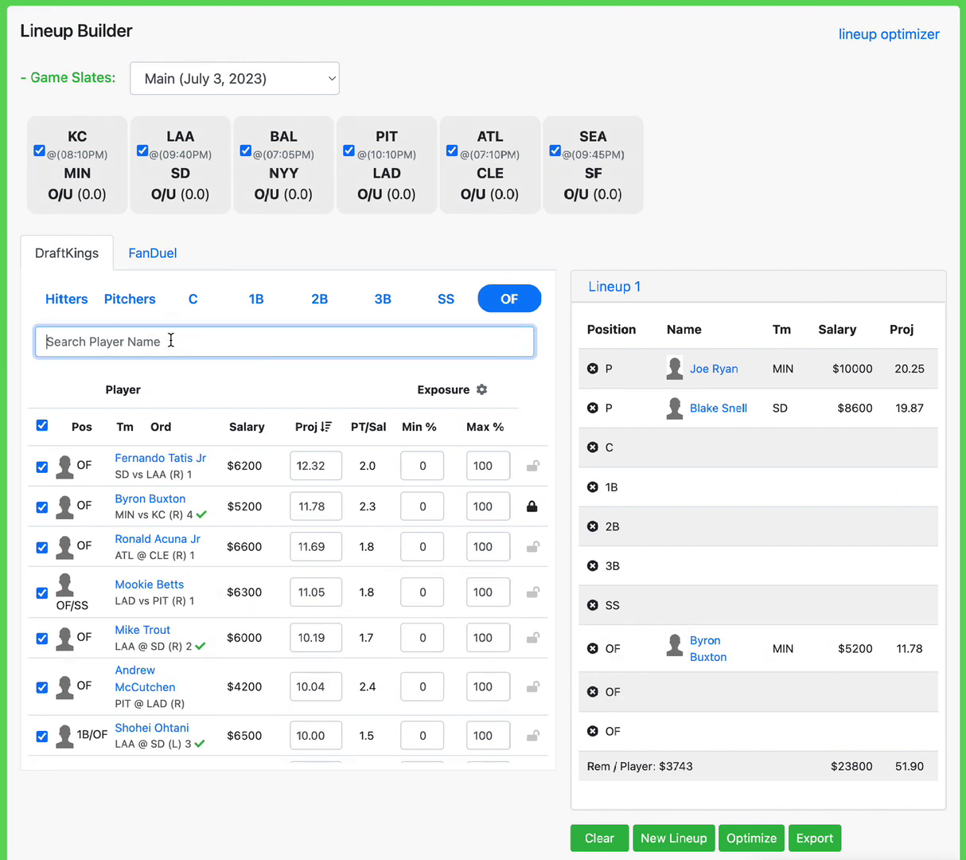
pyautogui.write('suw')
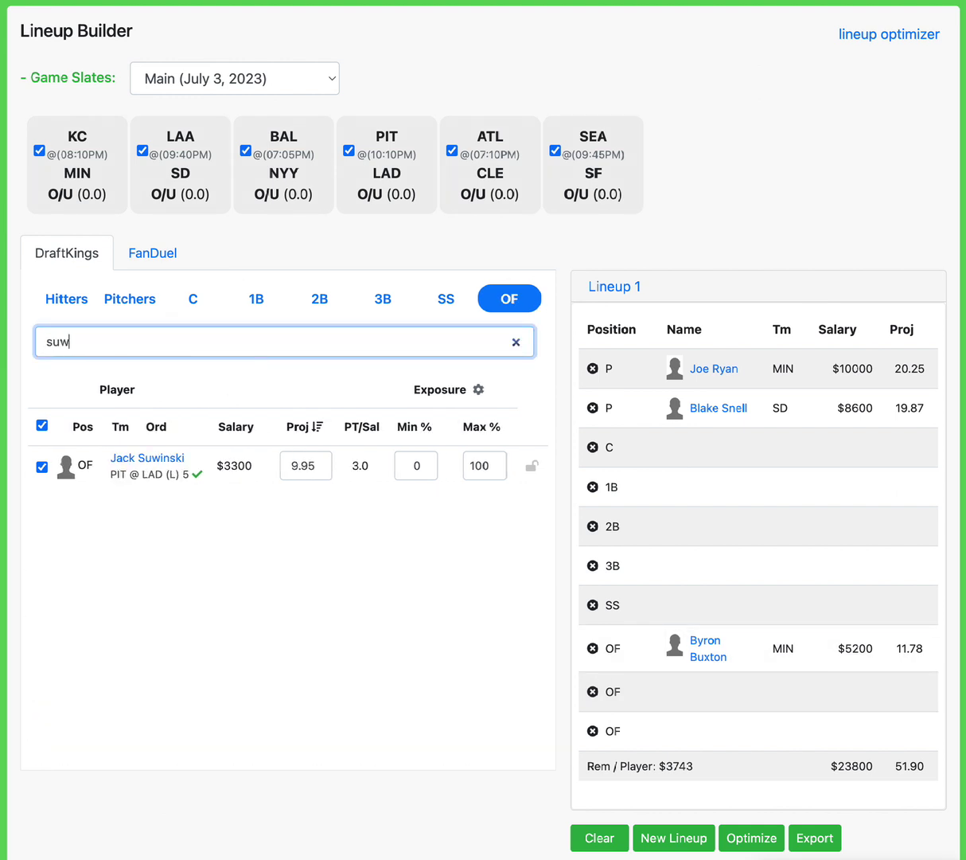
pyautogui.click(533, 466)
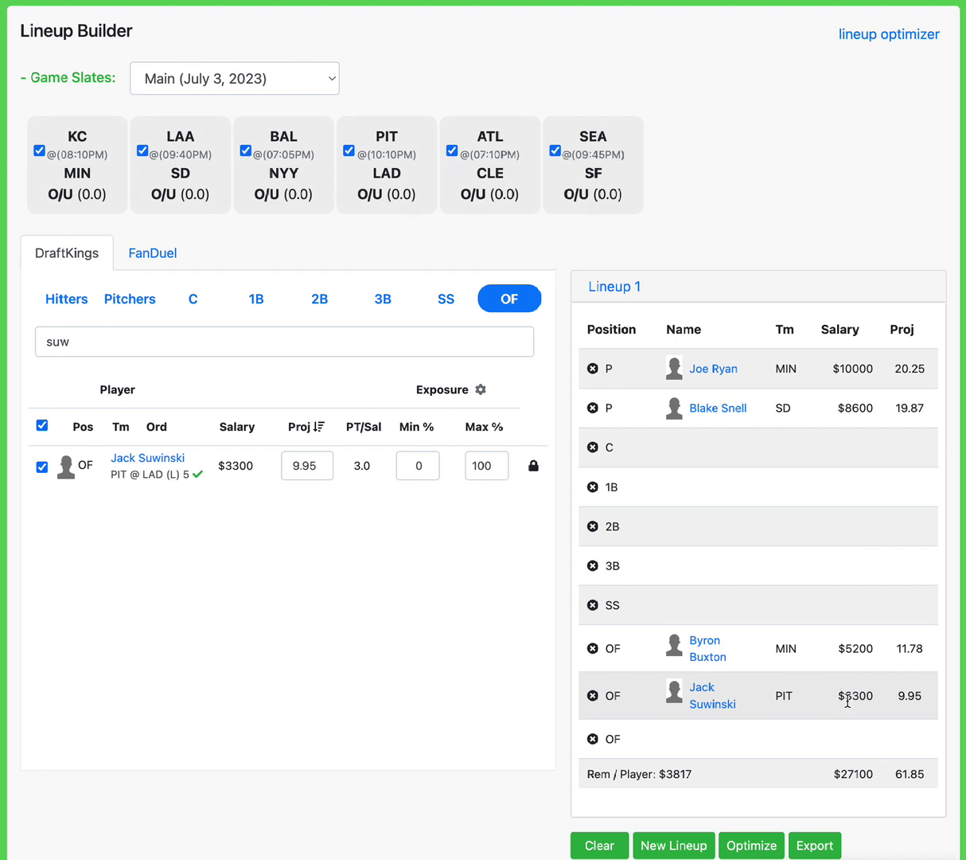
# Search all DraftKings hitters for "solan" and lock first baseman Donovan Solano into the lineup
pyautogui.doubleClick(47, 340)
pyautogui.press('BackSpace')
pyautogui.write('solan')
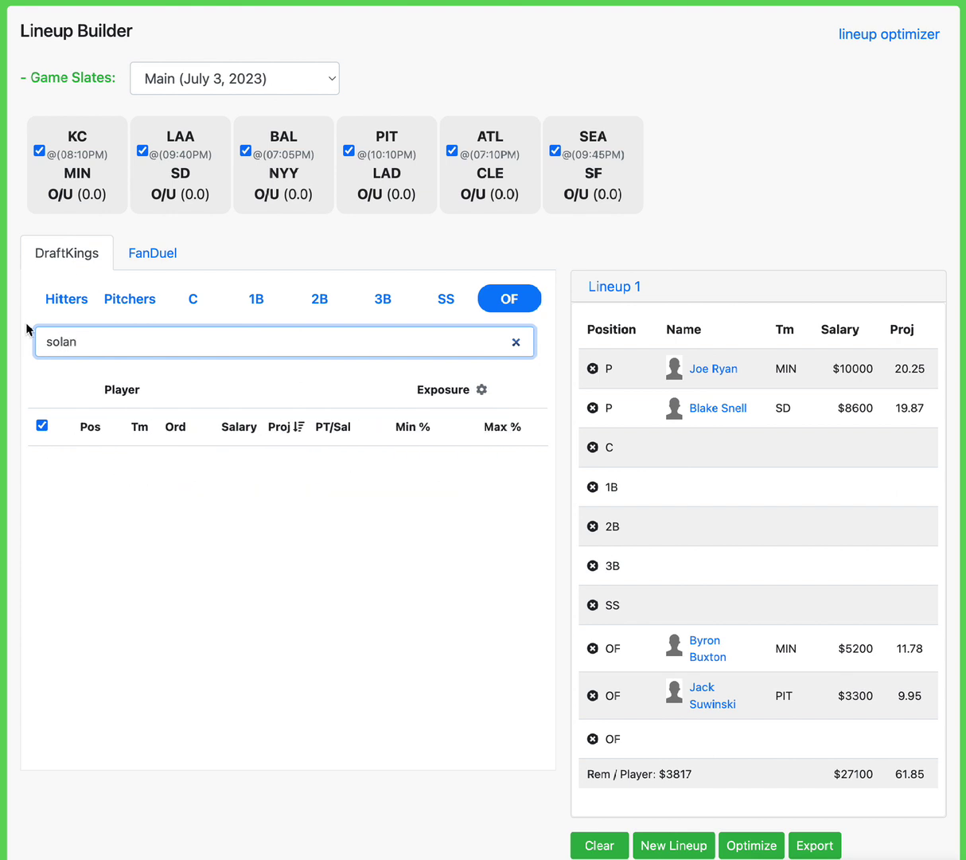
pyautogui.click(67, 300)
pyautogui.click(531, 466)
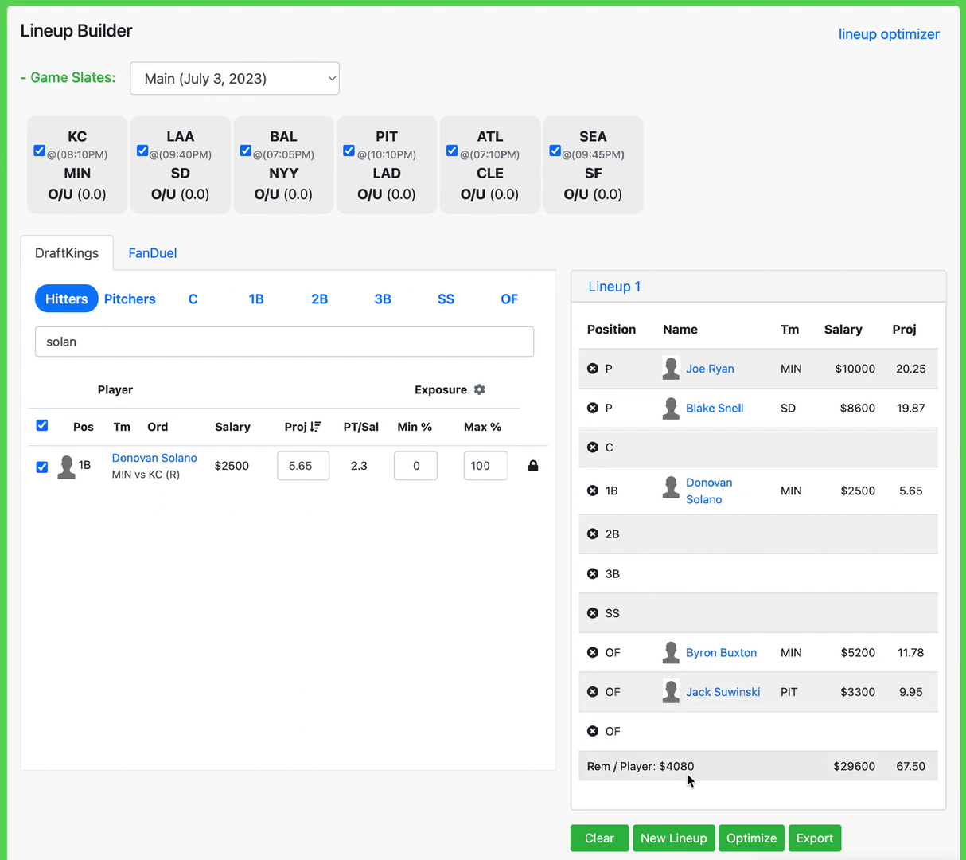
pyautogui.moveTo(659, 765); pyautogui.dragTo(694, 766)
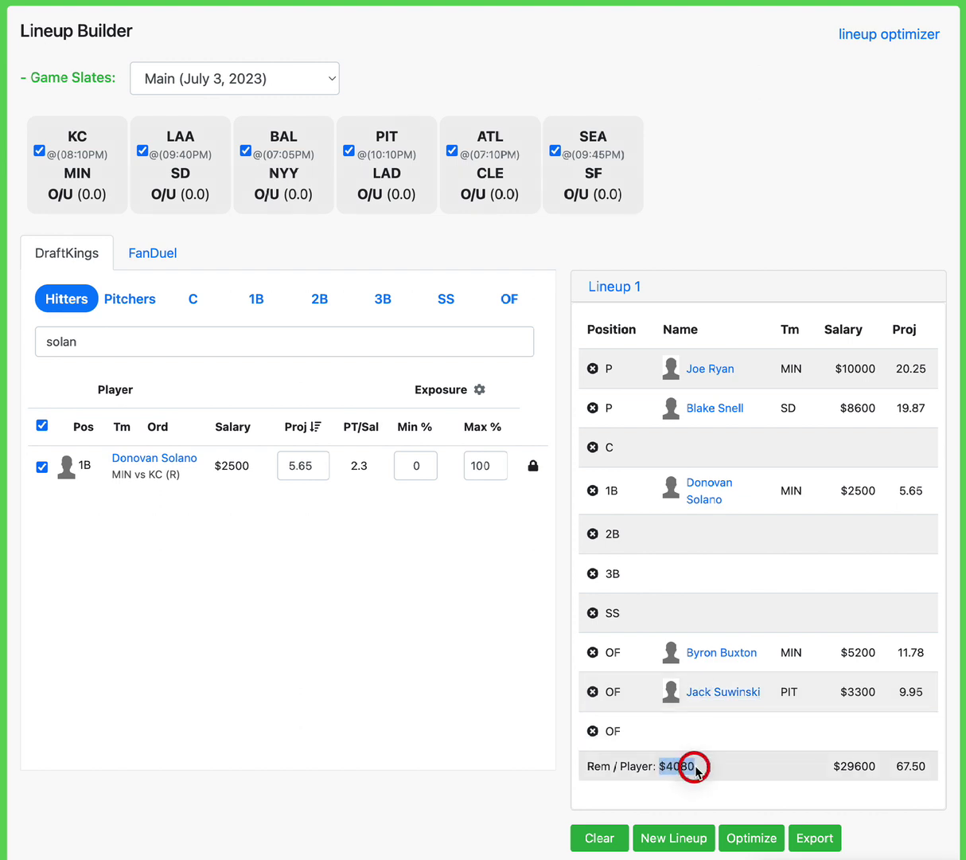
pyautogui.click(704, 770)
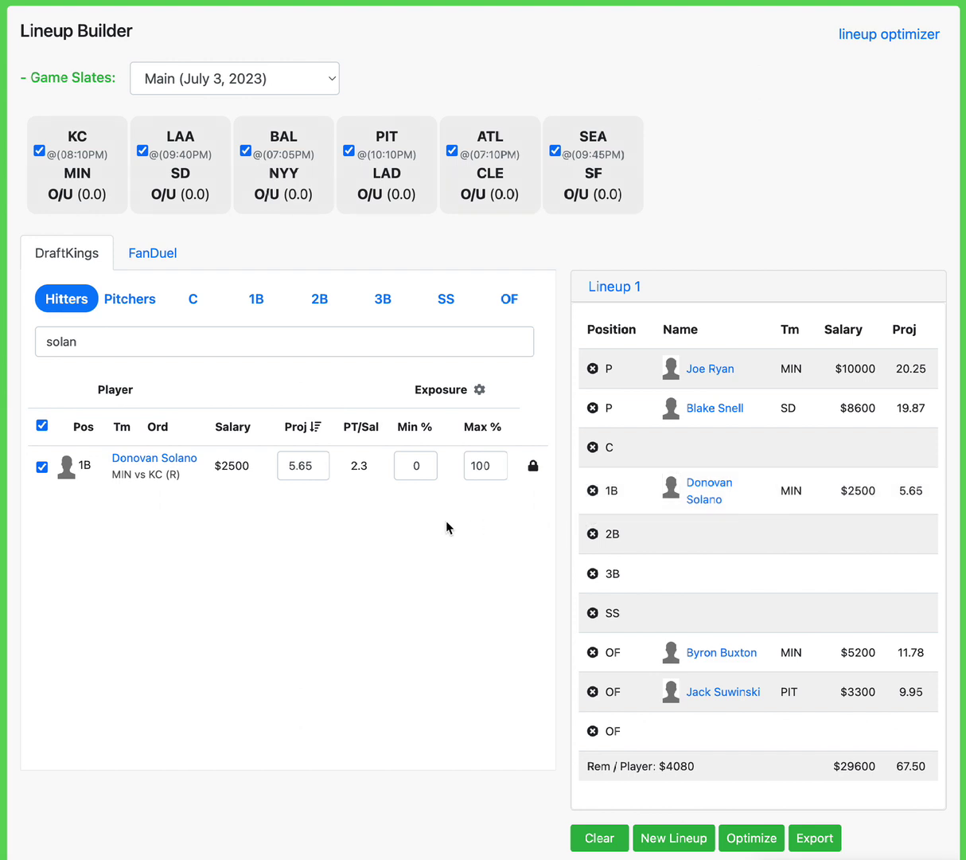
# Clear the player-name search and switch the lineup builder from DraftKings to FanDuel
pyautogui.moveTo(93, 346)
pyautogui.moveTo(93, 346); pyautogui.dragTo(3, 334)
pyautogui.press('BackSpace')
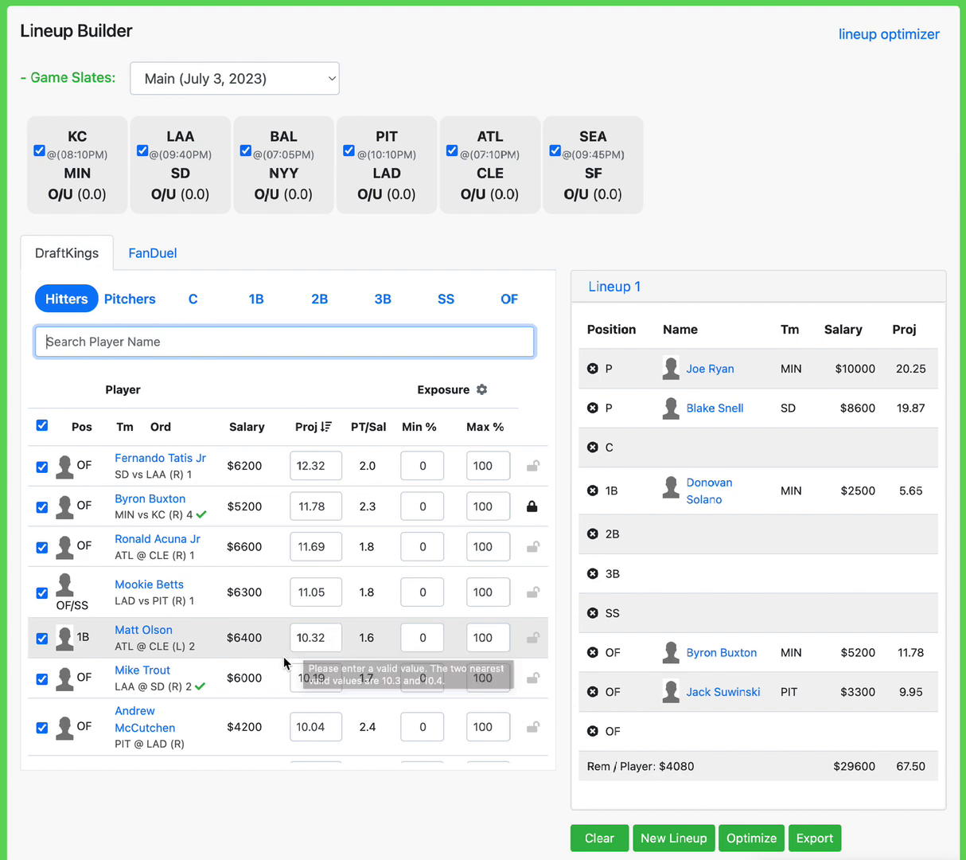
pyautogui.click(118, 302)
pyautogui.click(153, 254)
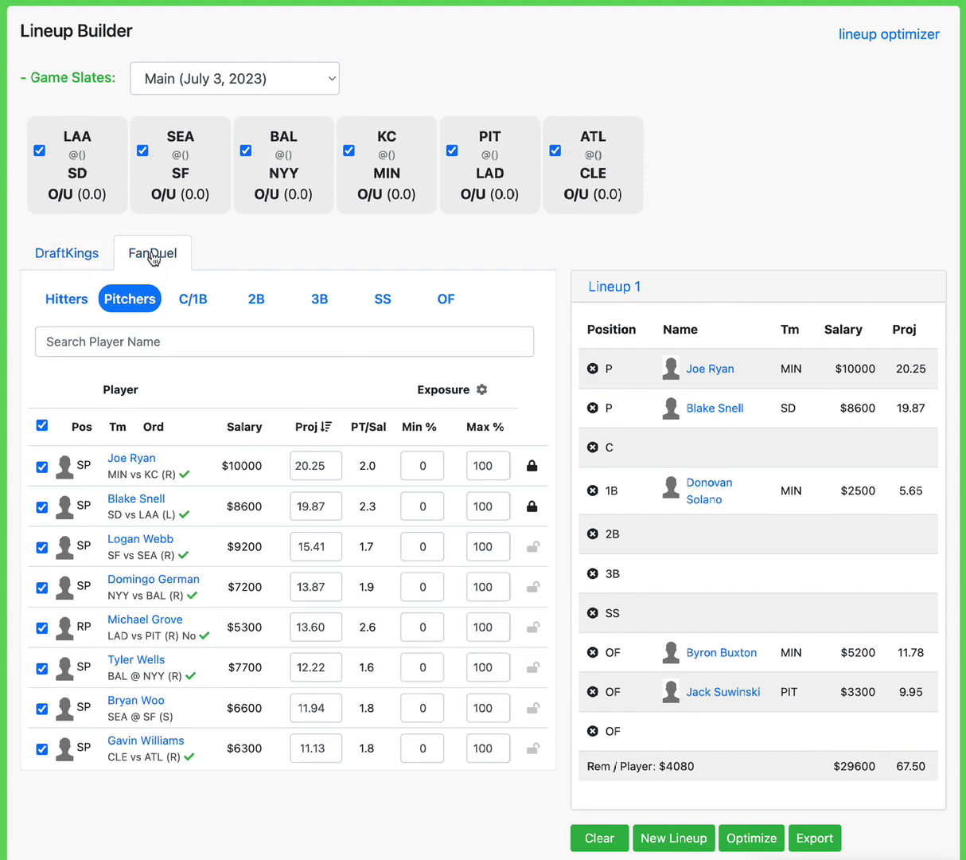
# Lock Joe Ryan from the FanDuel pitchers into the P slot of the lineup
pyautogui.click(193, 299)
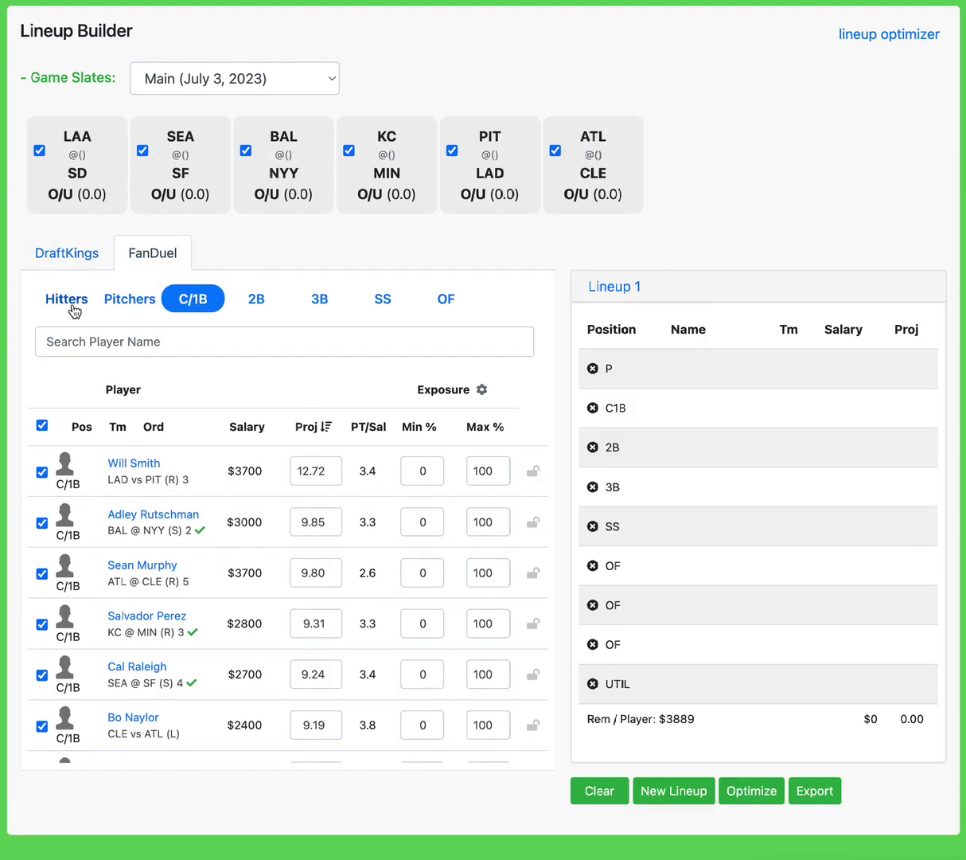
pyautogui.click(66, 299)
pyautogui.click(130, 300)
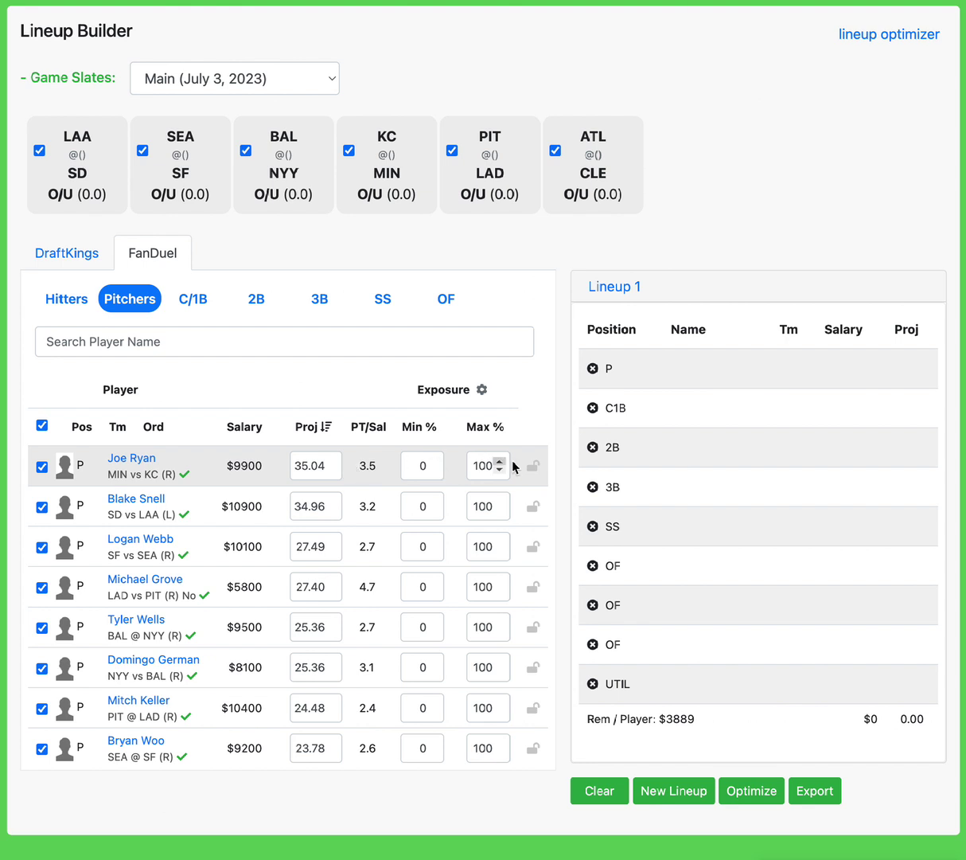
pyautogui.moveTo(217, 507); pyautogui.dragTo(270, 510)
pyautogui.click(270, 510)
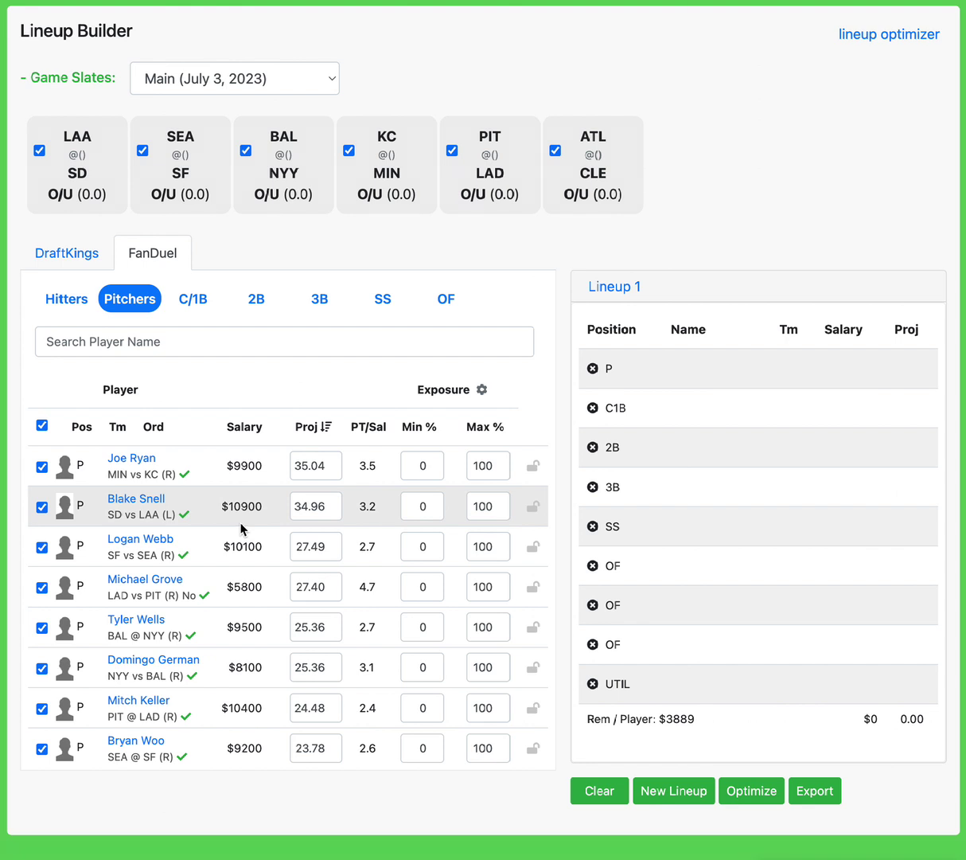
pyautogui.scroll(-1, 228, 469)
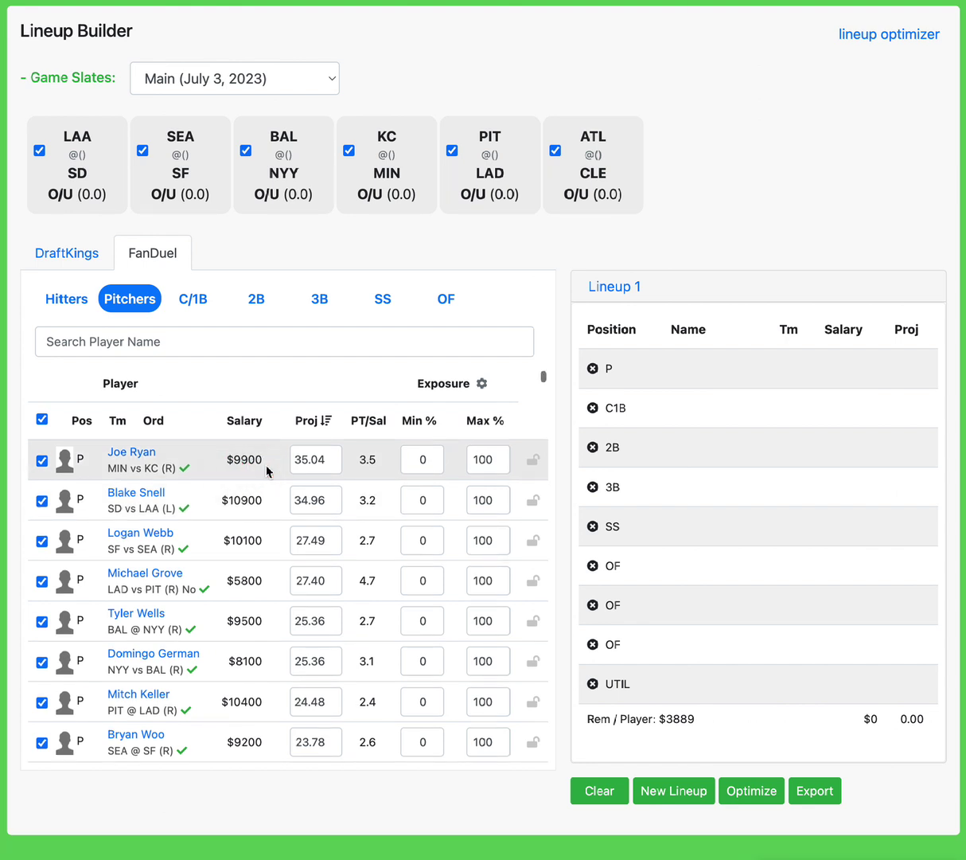
pyautogui.click(533, 459)
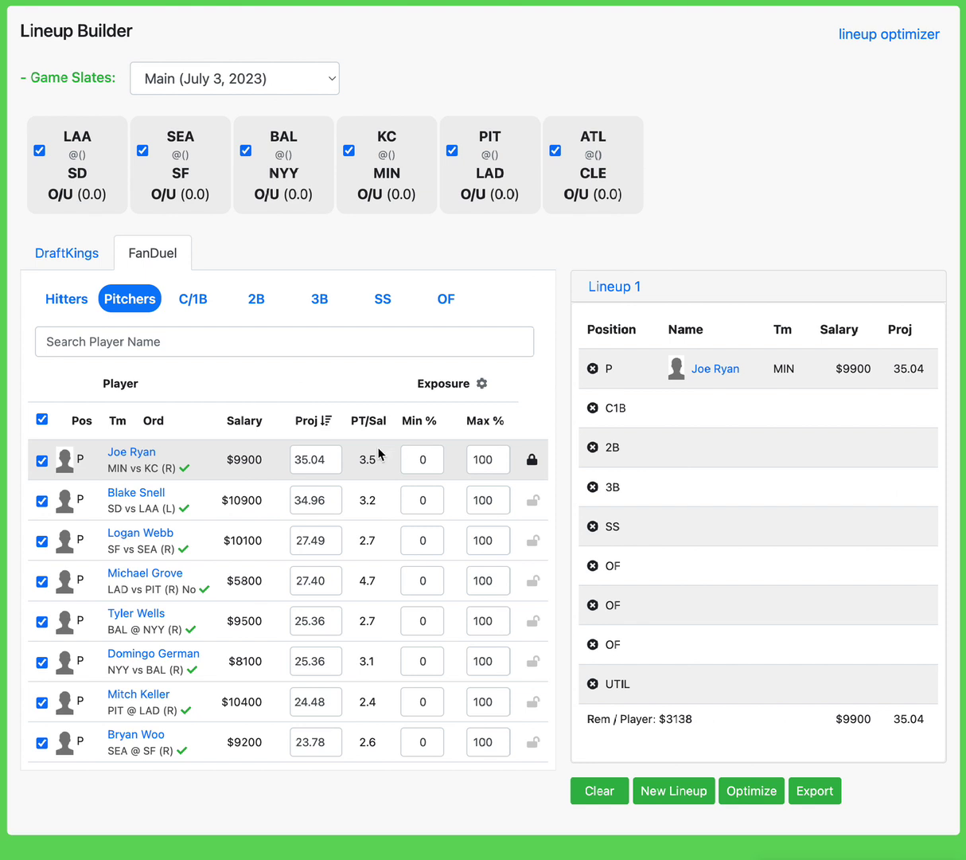
# Browse the C/1B players and lock Byron Buxton from the FanDuel hitters into an OF slot
pyautogui.click(191, 305)
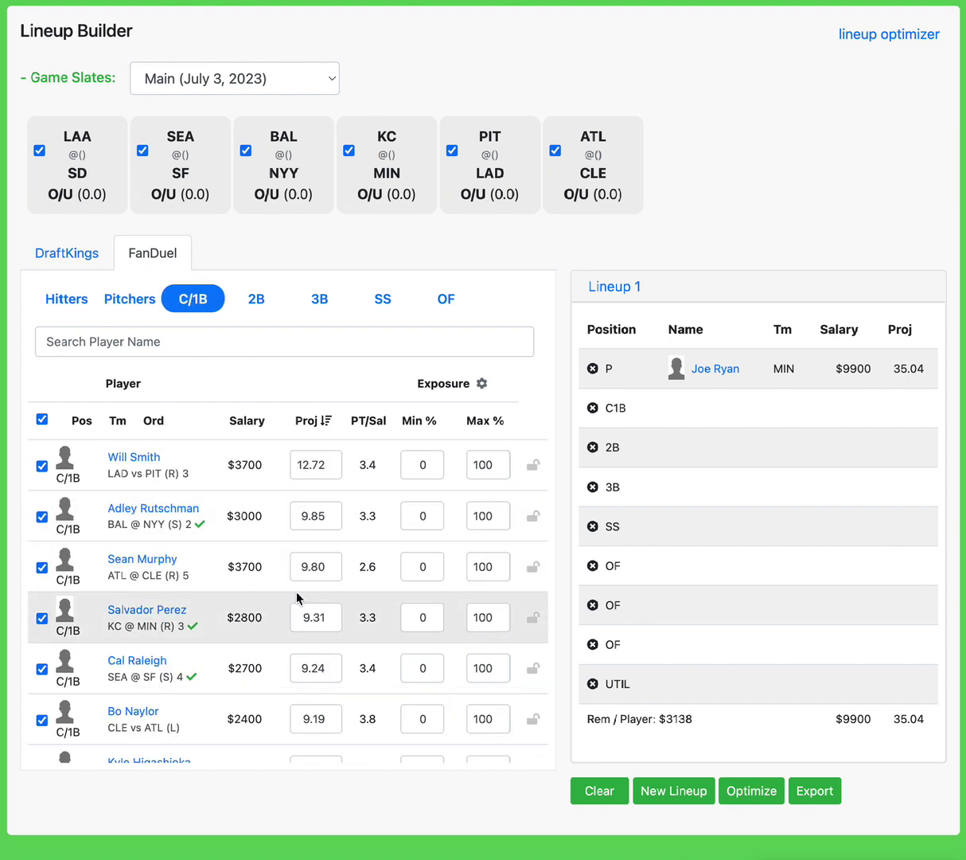
pyautogui.scroll(-1, 255, 641)
pyautogui.scroll(-3, 248, 646)
pyautogui.scroll(4, 250, 707)
pyautogui.click(60, 305)
pyautogui.click(80, 340)
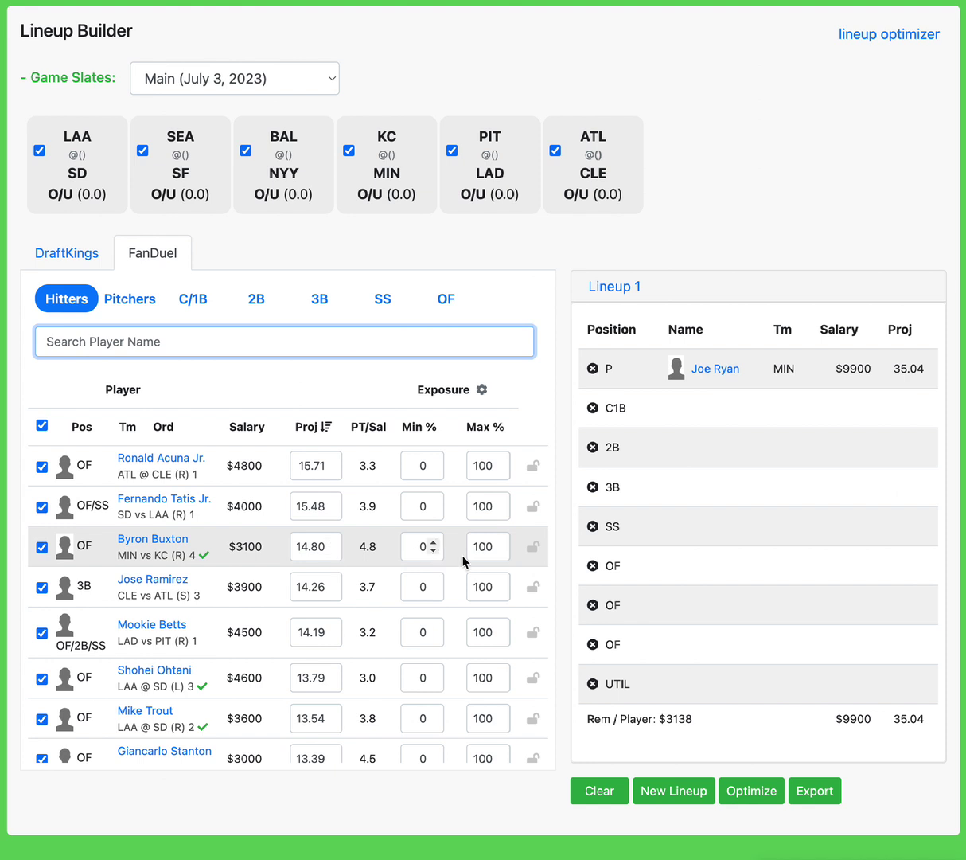
pyautogui.click(532, 547)
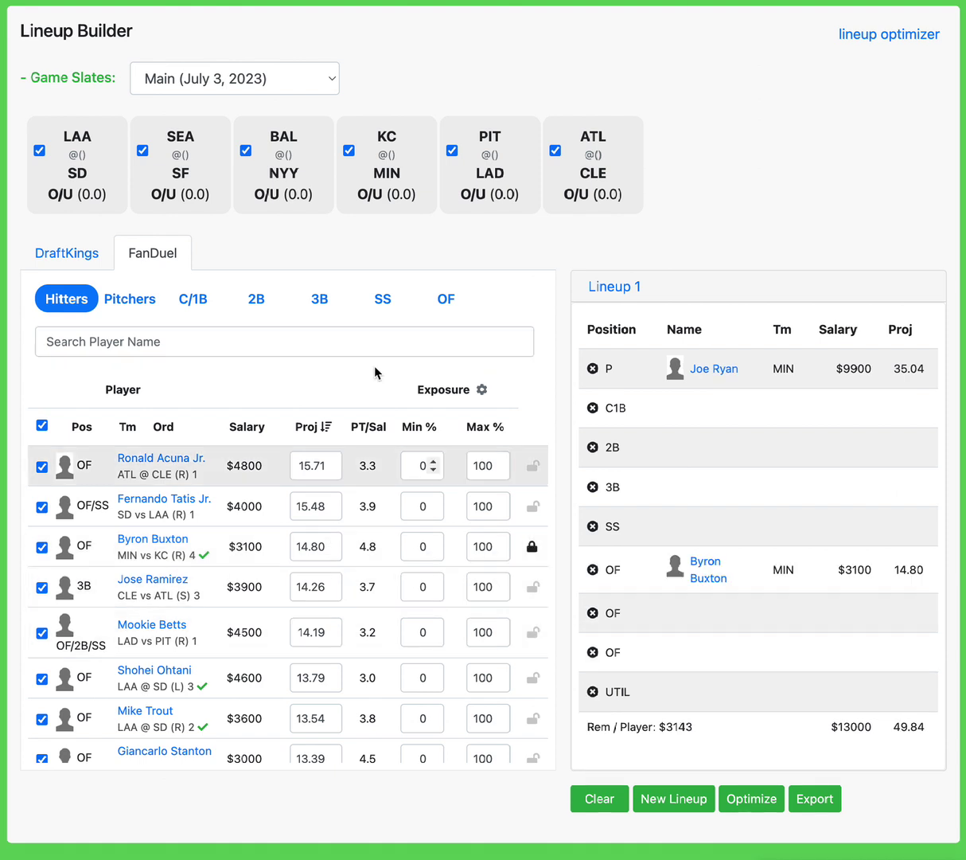
# Check the FanDuel shortstops and sort the full hitters list by points per salary
pyautogui.click(374, 301)
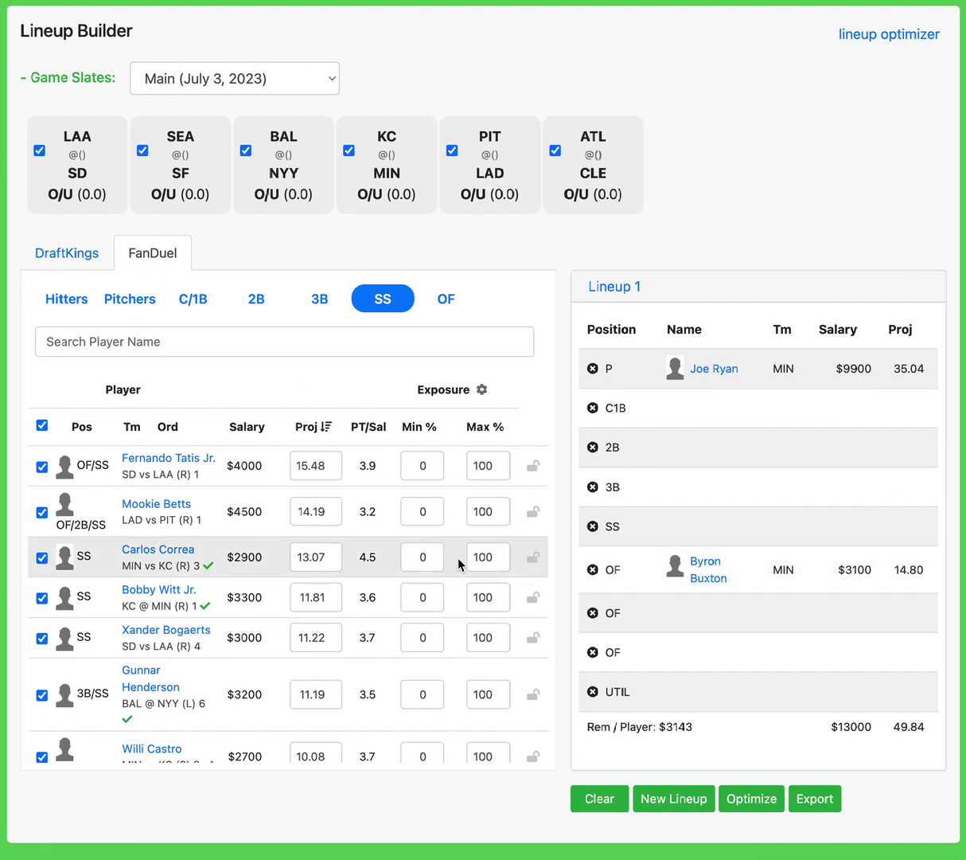
pyautogui.click(77, 299)
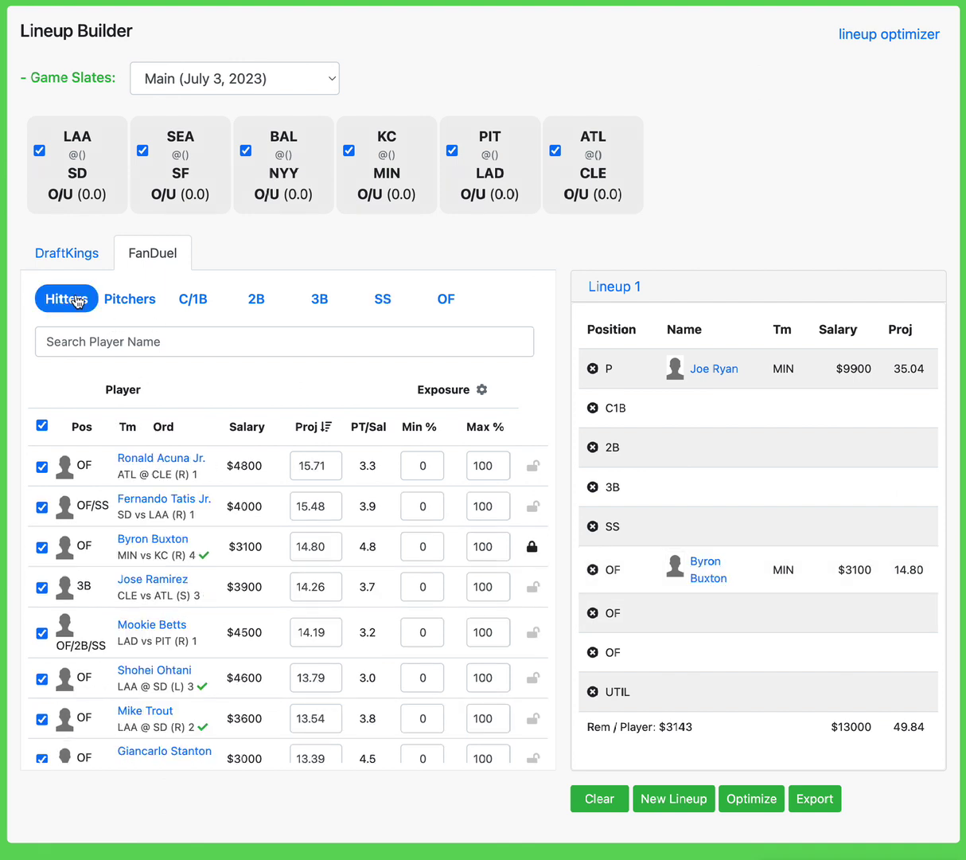
pyautogui.click(365, 430)
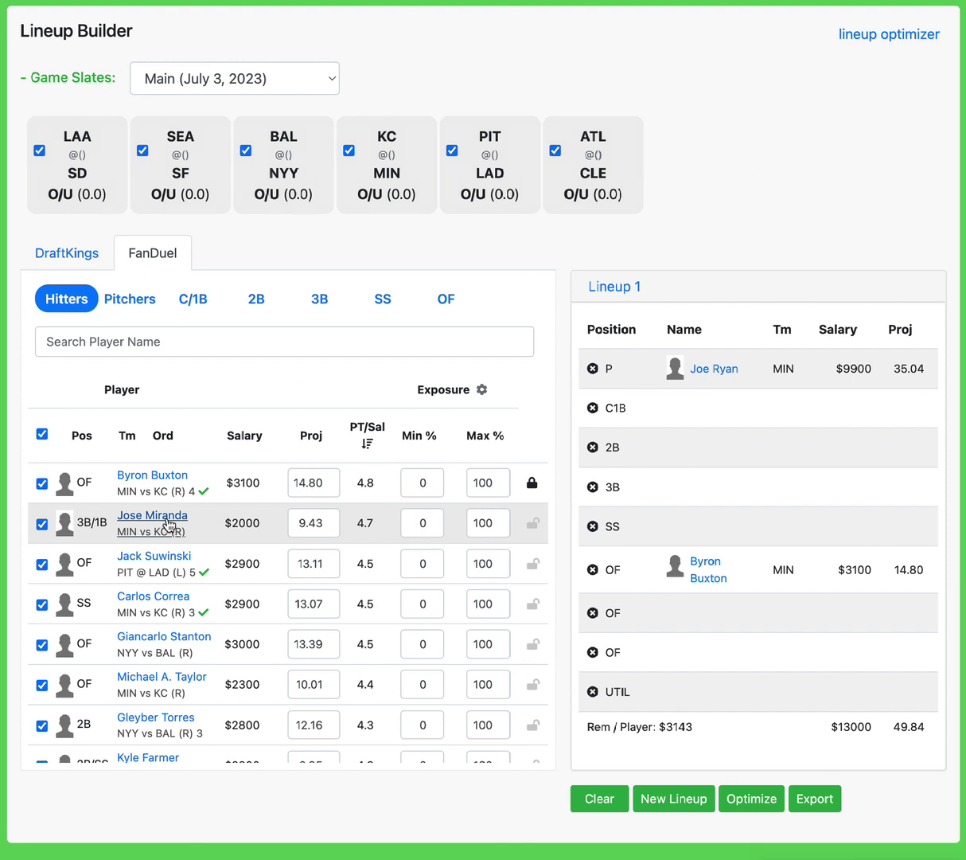
# Search the DraftKings hitters for "mir" to check Jose Miranda's listing and return to the FanDuel player pool
pyautogui.click(63, 252)
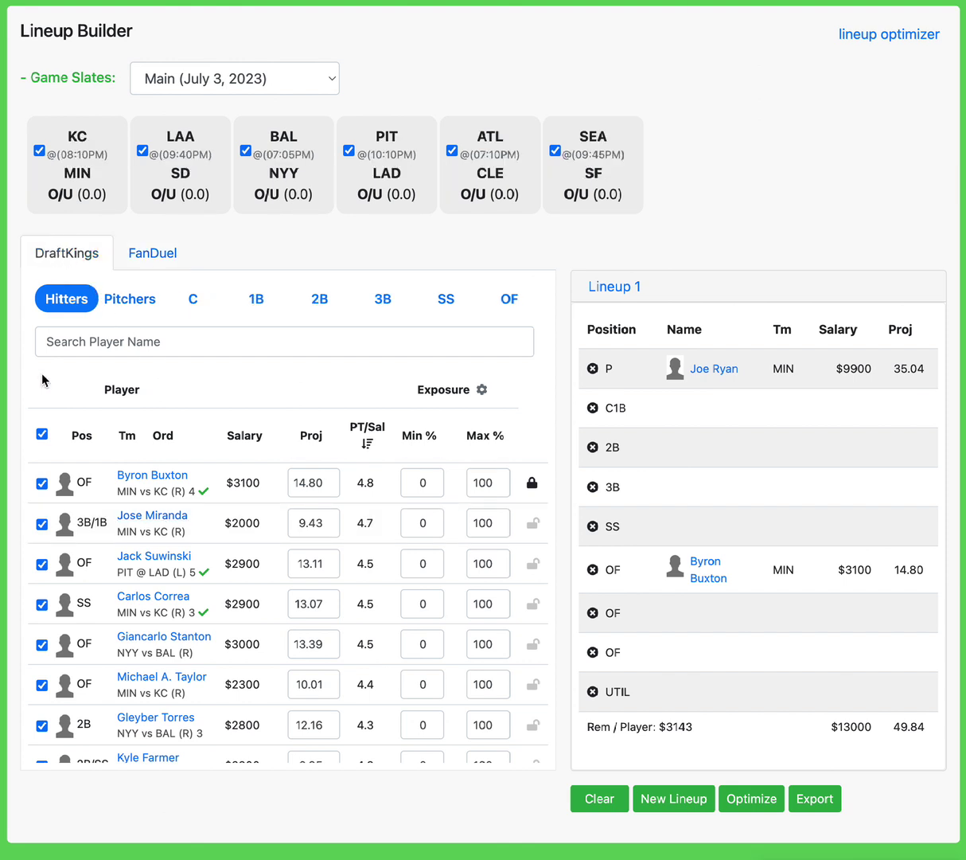
pyautogui.click(107, 341)
pyautogui.write('mir')
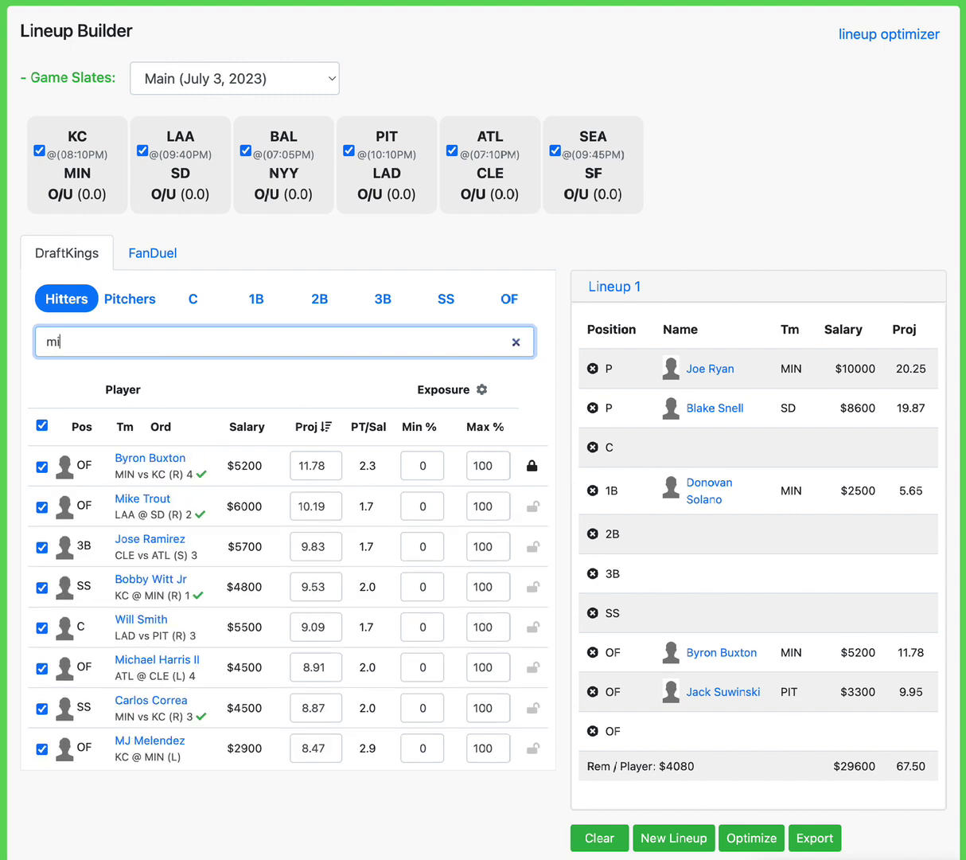
pyautogui.doubleClick(82, 338)
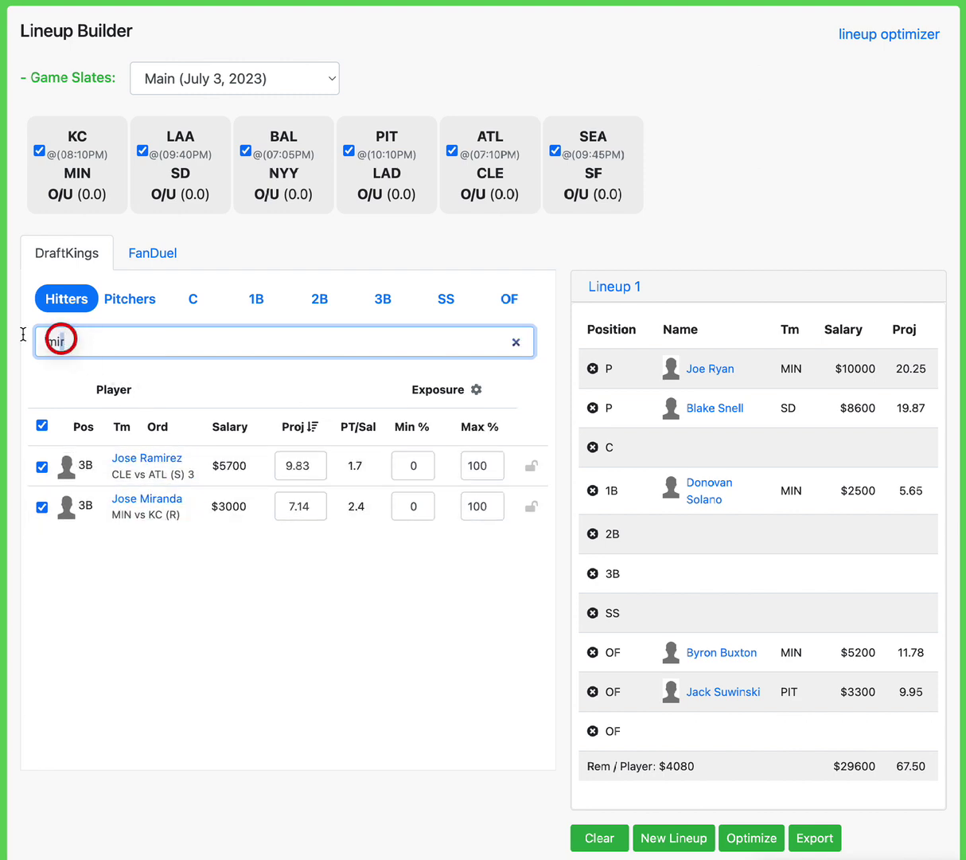
pyautogui.press('BackSpace')
pyautogui.click(146, 257)
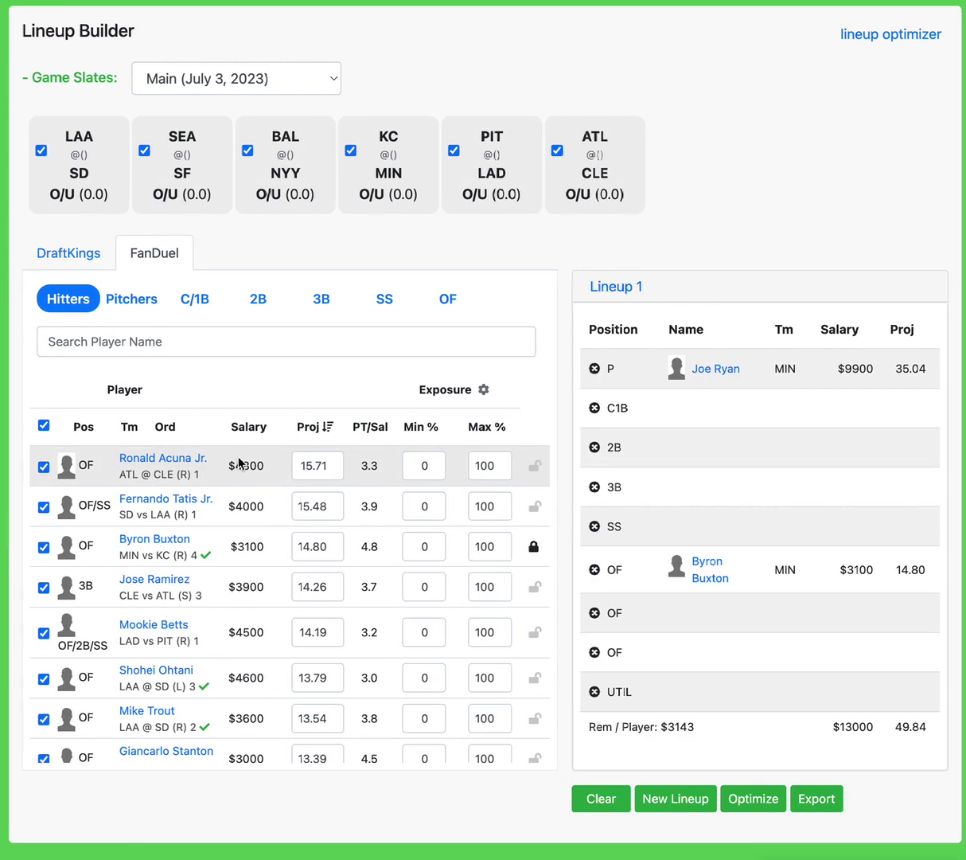
# Sort the FanDuel hitters by points per salary and lock Jack Suwinski into an OF slot
pyautogui.click(365, 430)
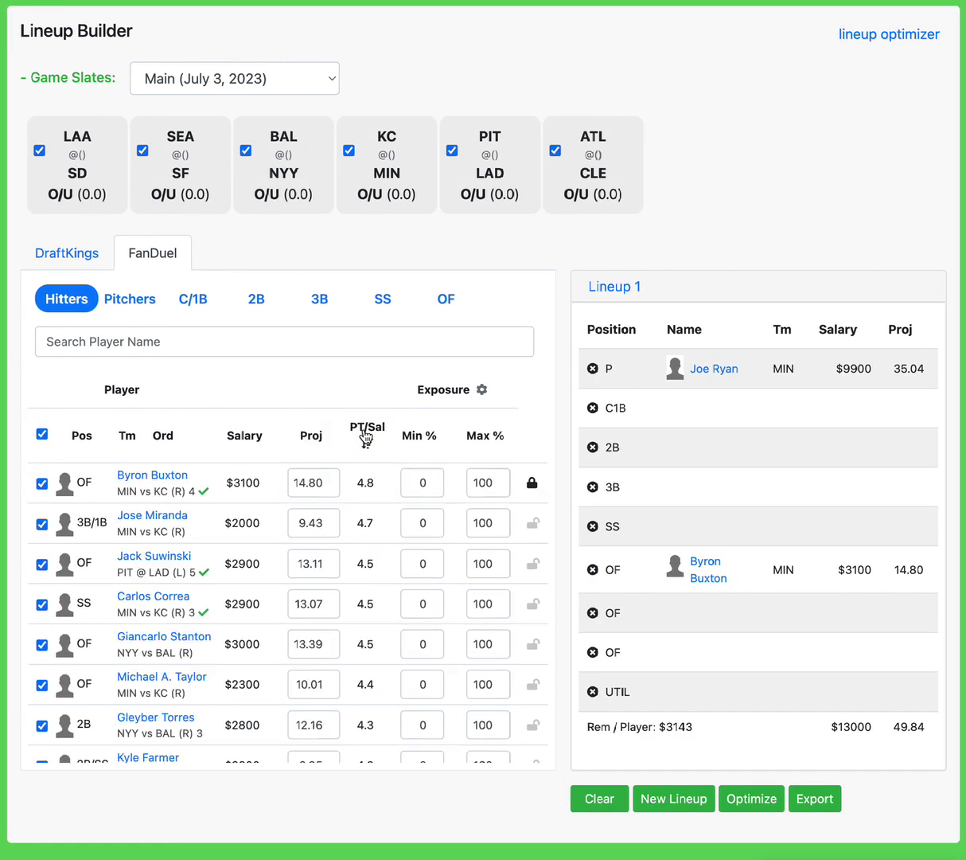
pyautogui.click(531, 564)
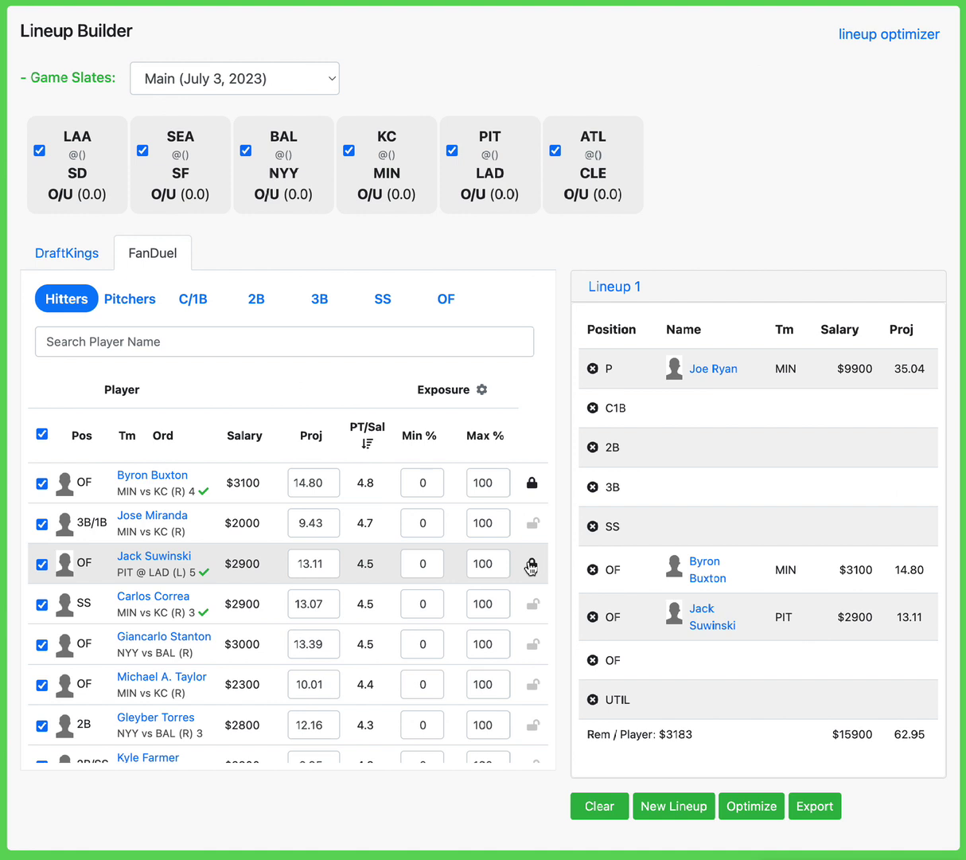
# Review the salaries of the best points-per-salary FanDuel hitters, including Giancarlo Stanton, Gleyber Torres and Kyle Farmer, for value options
pyautogui.click(226, 644)
pyautogui.moveTo(225, 643); pyautogui.dragTo(276, 649)
pyautogui.click(276, 649)
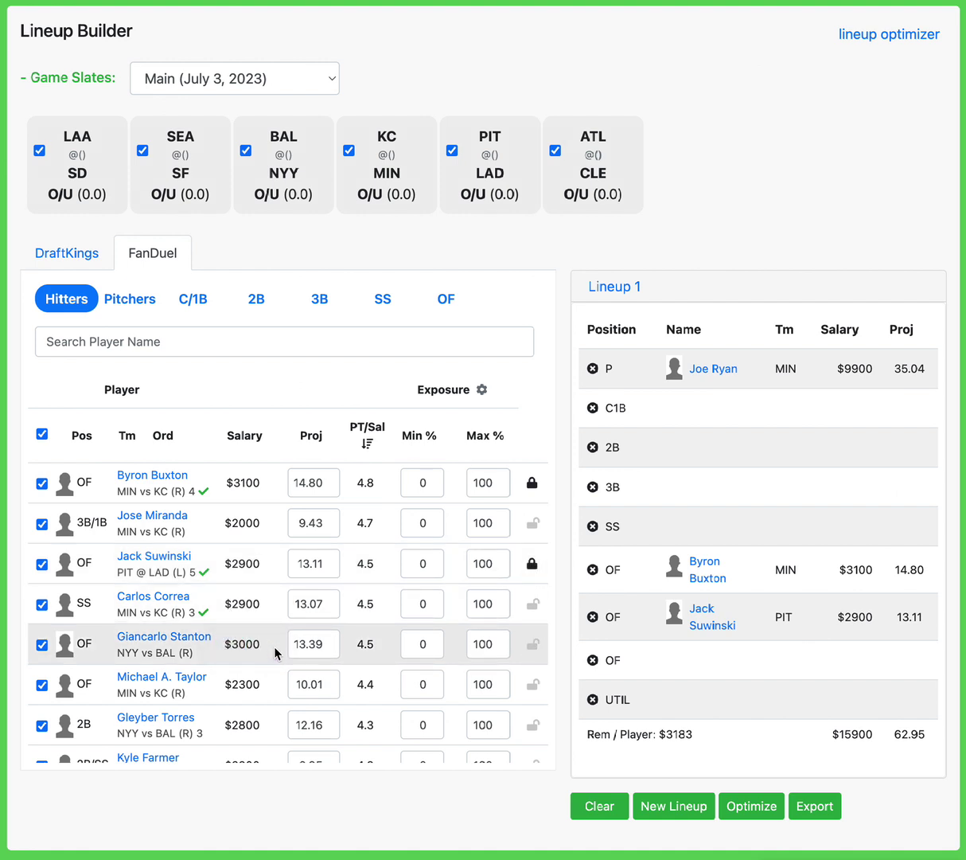
pyautogui.scroll(-1, 247, 677)
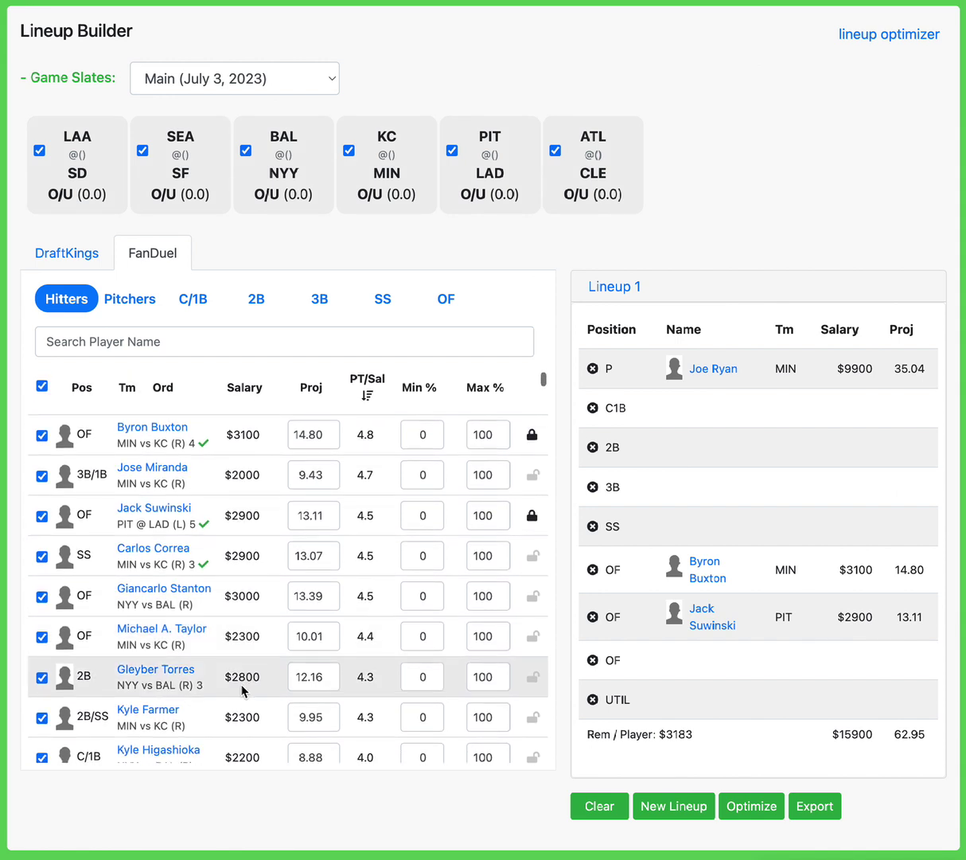
pyautogui.moveTo(223, 678); pyautogui.dragTo(274, 684)
pyautogui.click(275, 684)
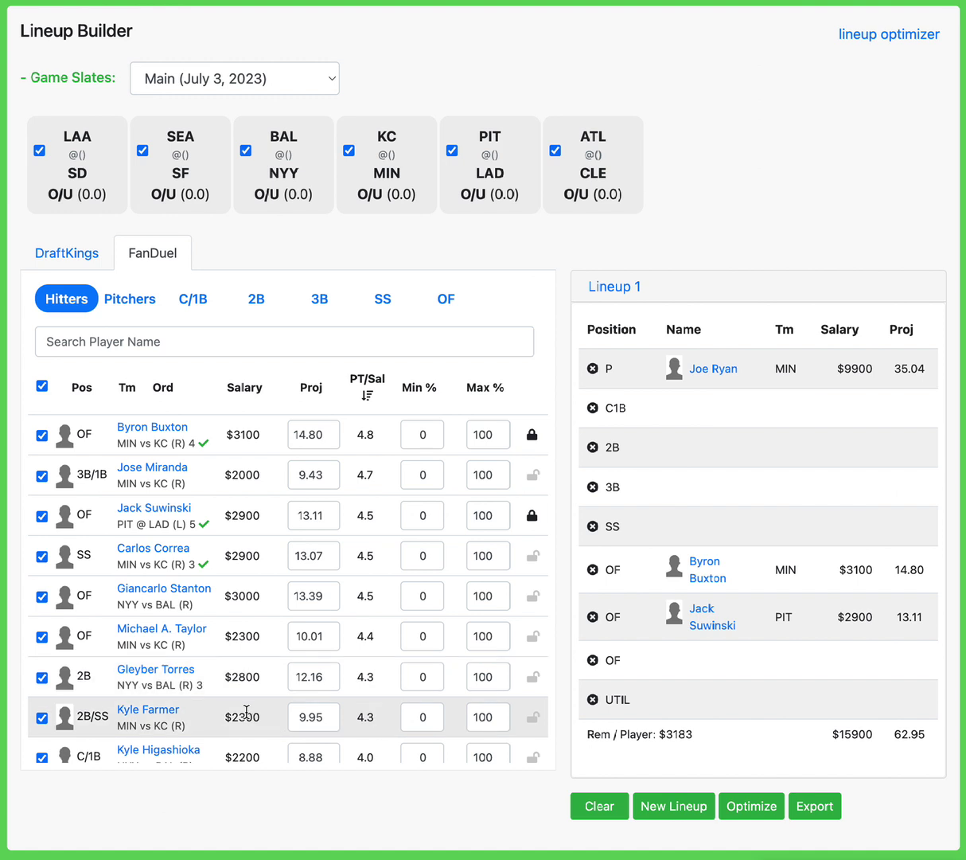
pyautogui.scroll(-3, 250, 709)
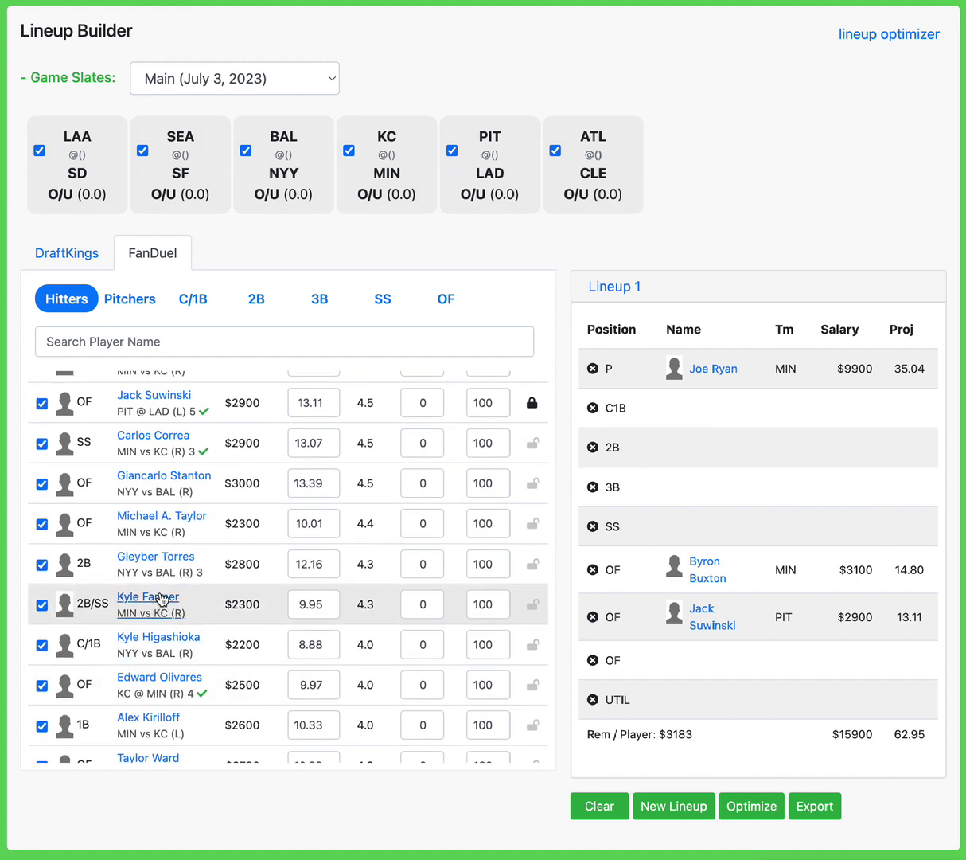
pyautogui.doubleClick(263, 604)
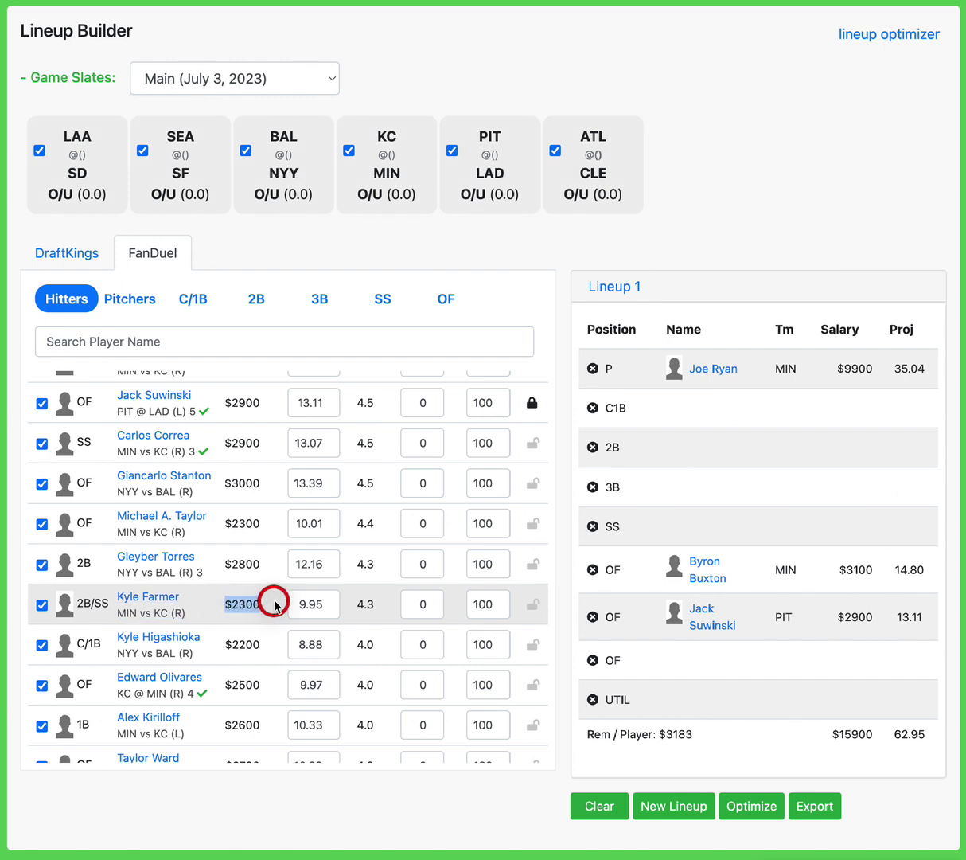
pyautogui.scroll(-5, 273, 605)
pyautogui.scroll(-1, 274, 607)
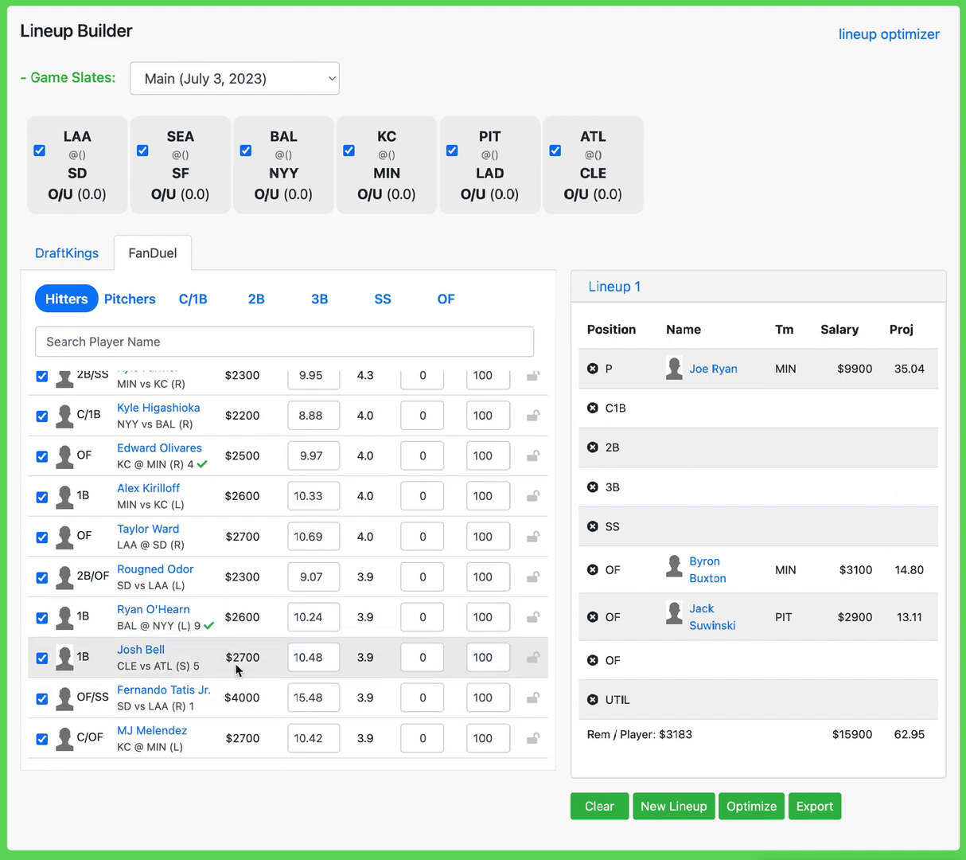
pyautogui.scroll(-3, 233, 664)
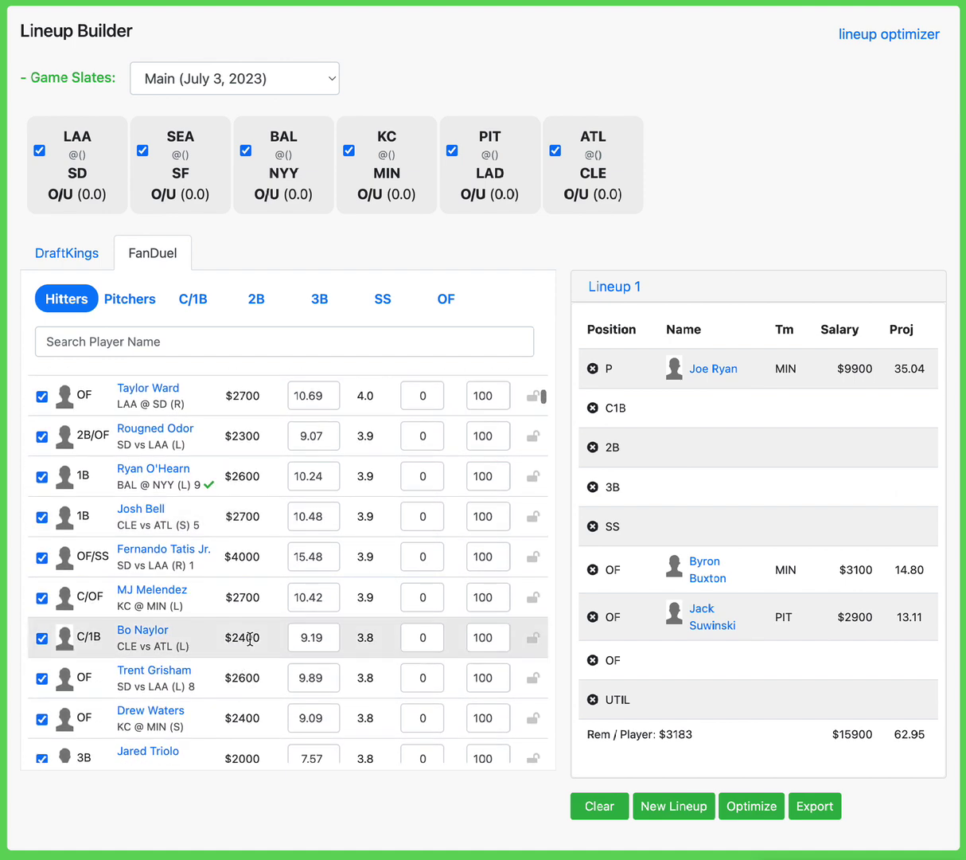
pyautogui.scroll(10, 289, 682)
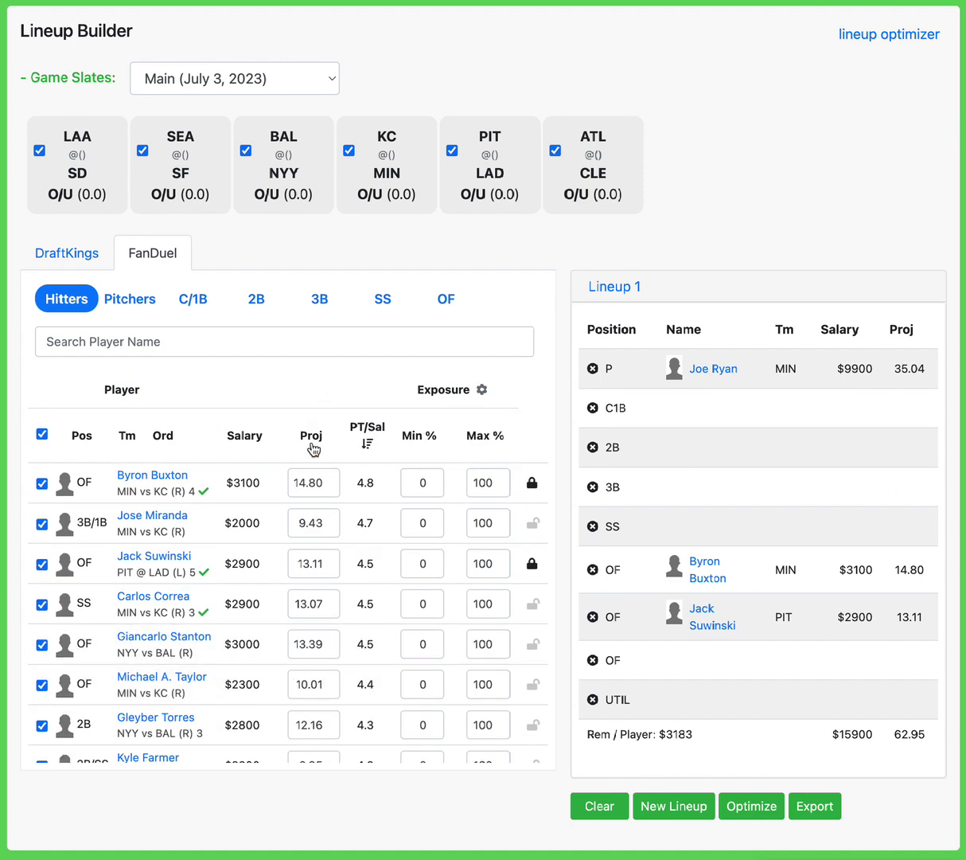
# Sort the FanDuel hitters by projection and lock Giancarlo Stanton into the remaining OF slot
pyautogui.click(311, 436)
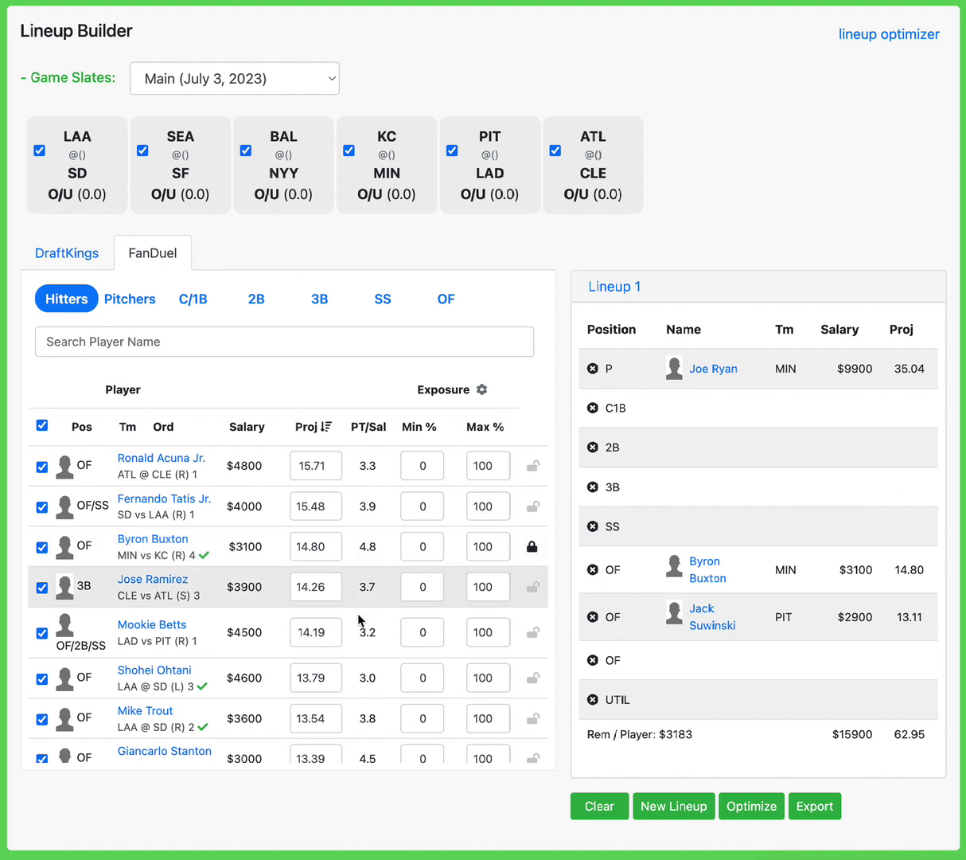
pyautogui.scroll(-2, 327, 727)
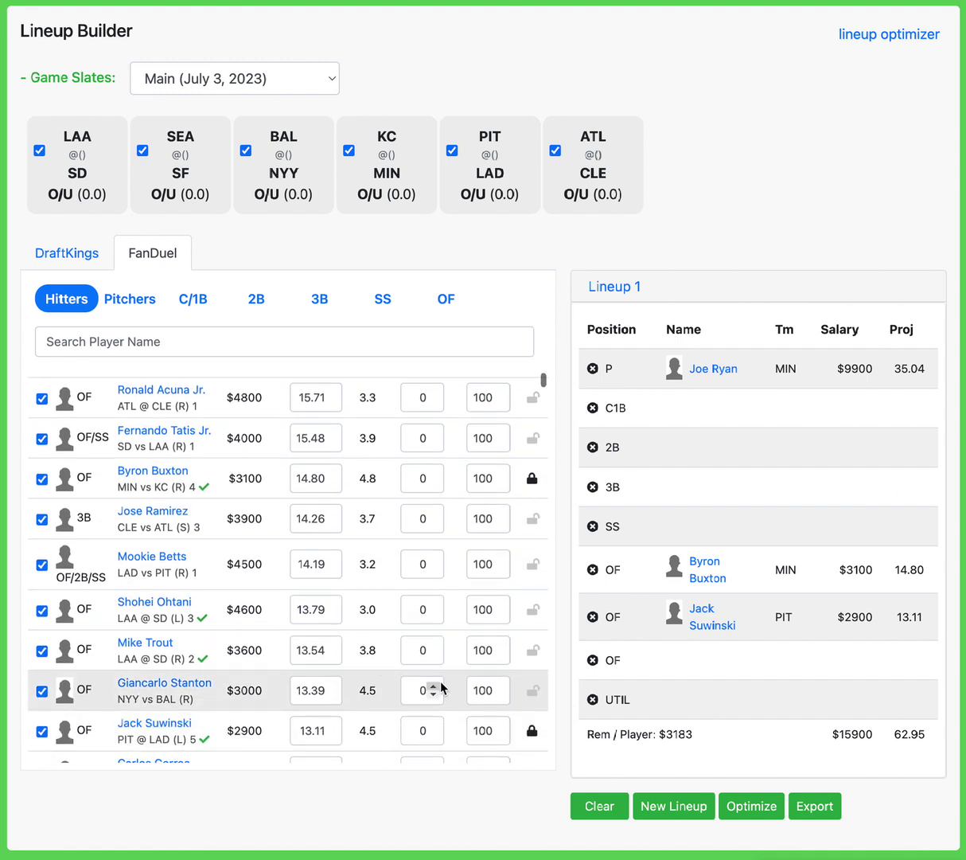
pyautogui.click(534, 692)
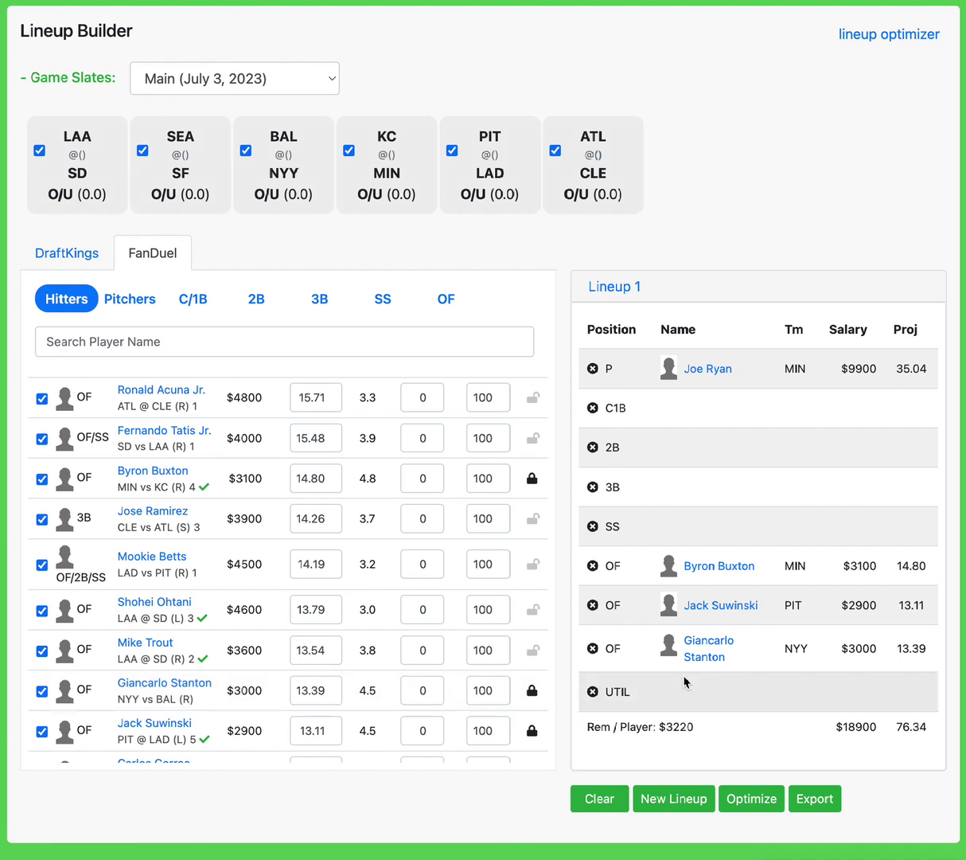
# Look through the remaining FanDuel hitters in projection order and switch to the DraftKings player pool
pyautogui.scroll(-5, 413, 674)
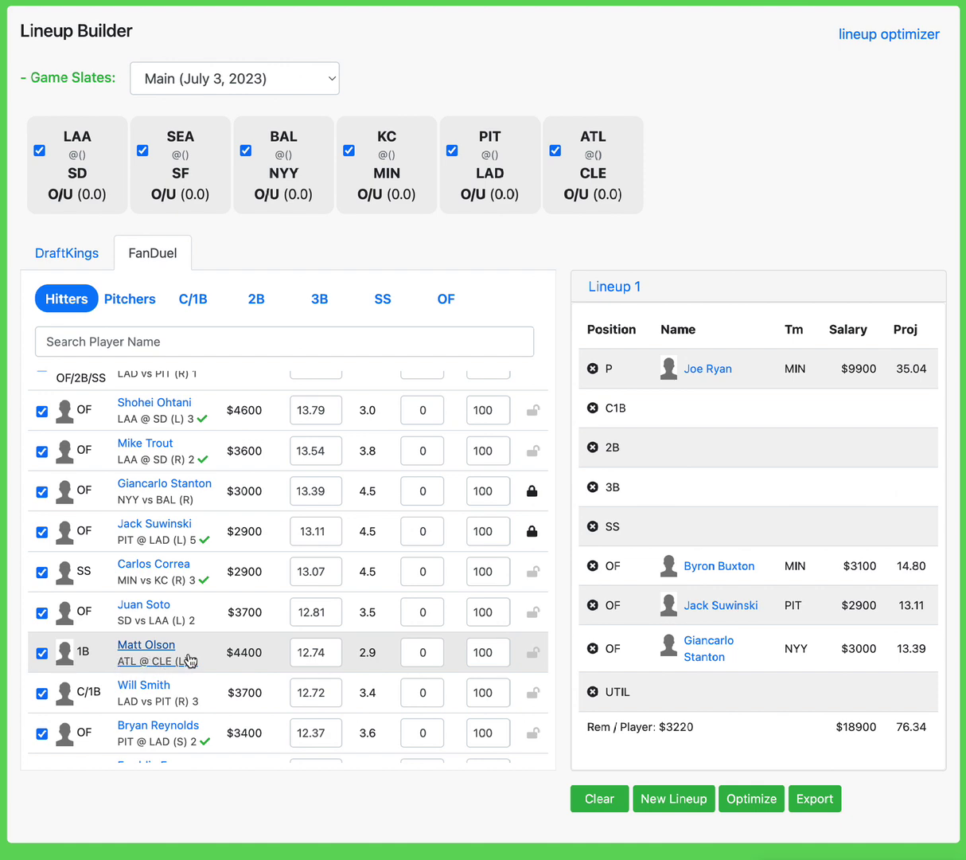
pyautogui.scroll(-5, 242, 649)
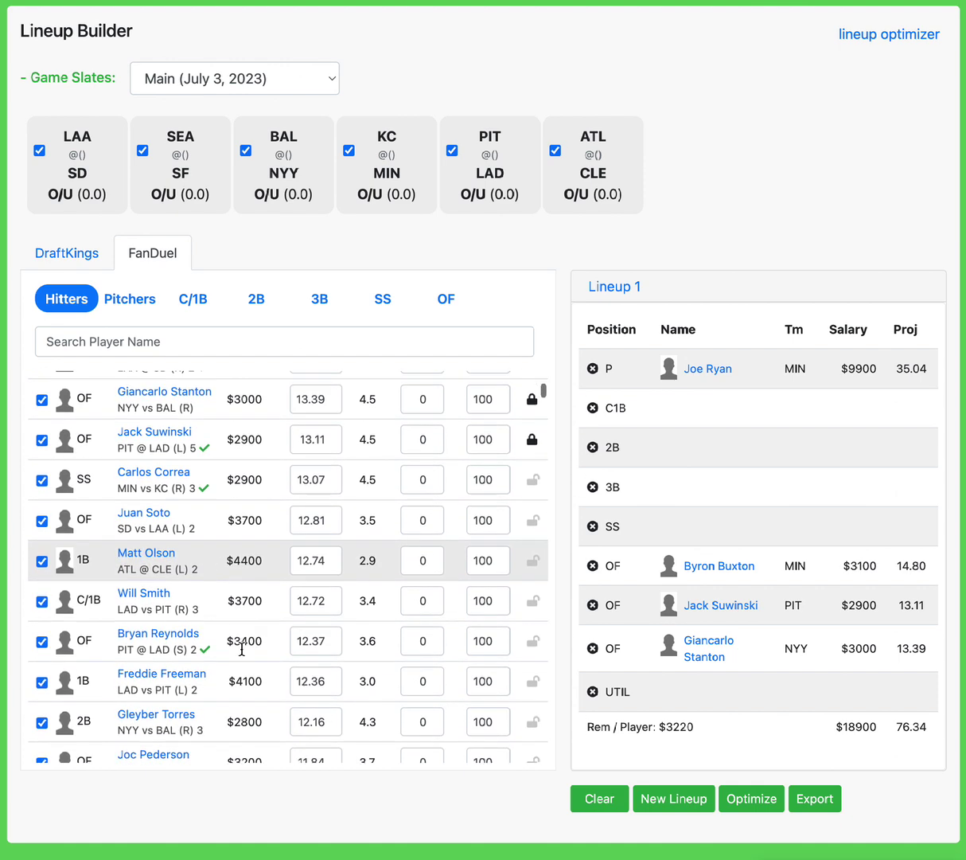
pyautogui.scroll(-1, 242, 648)
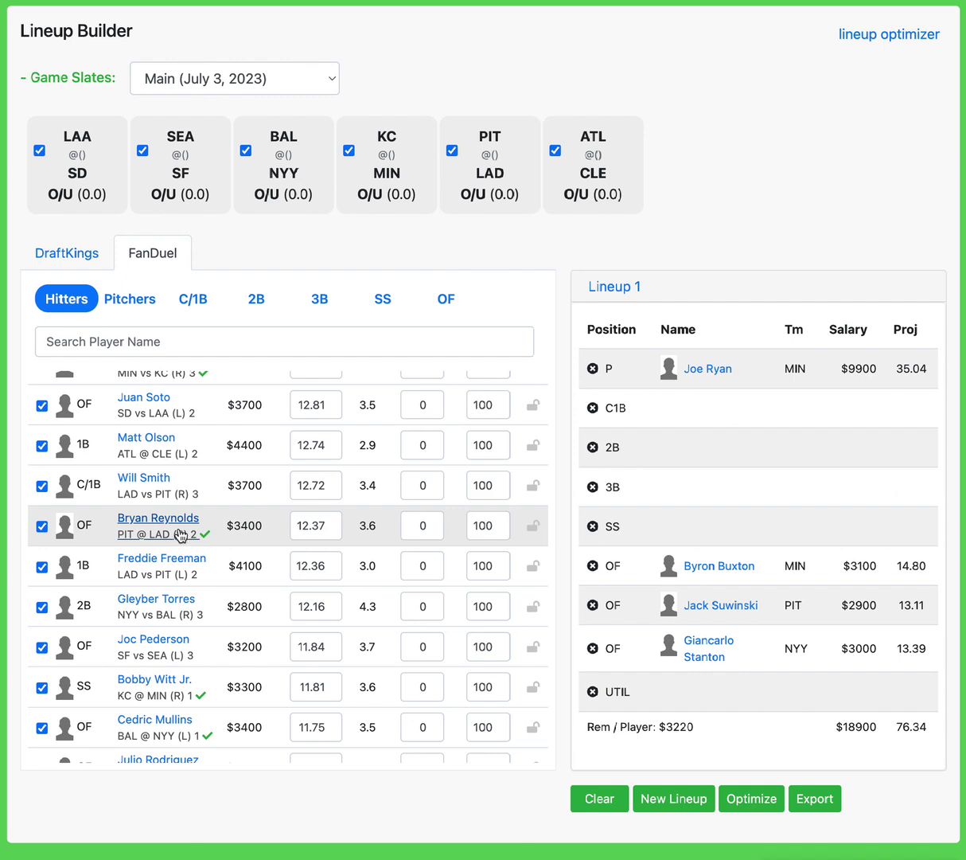
pyautogui.scroll(-3, 193, 597)
pyautogui.scroll(-7, 193, 593)
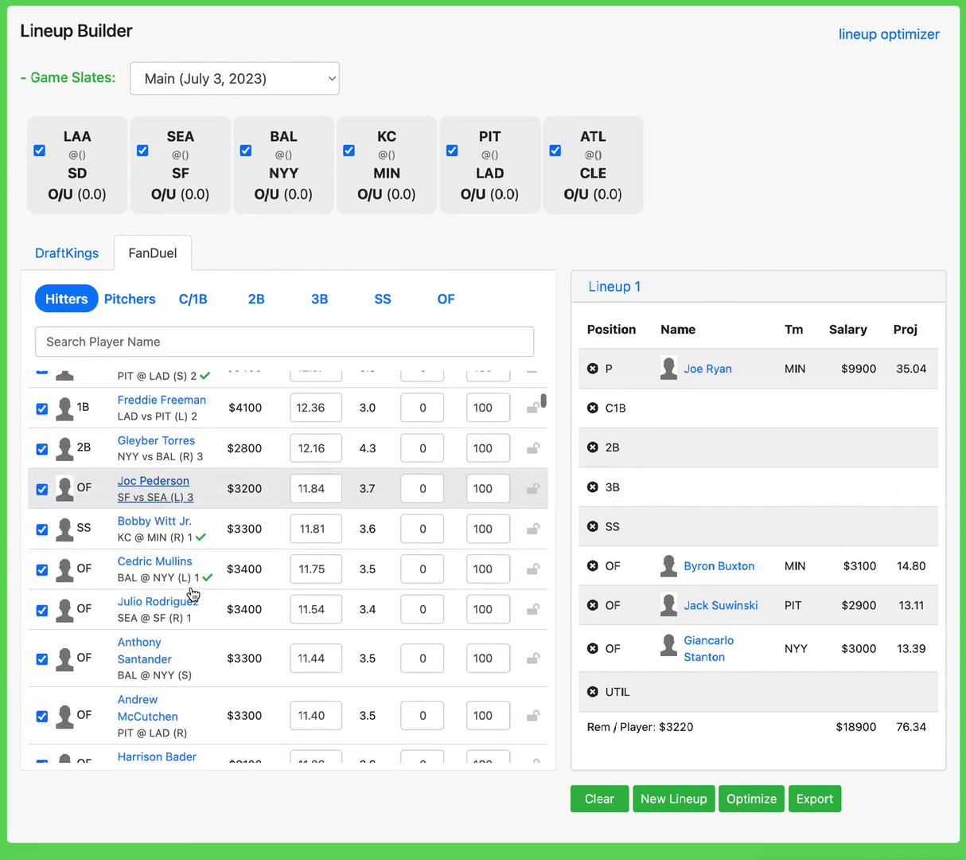
pyautogui.scroll(10, 191, 593)
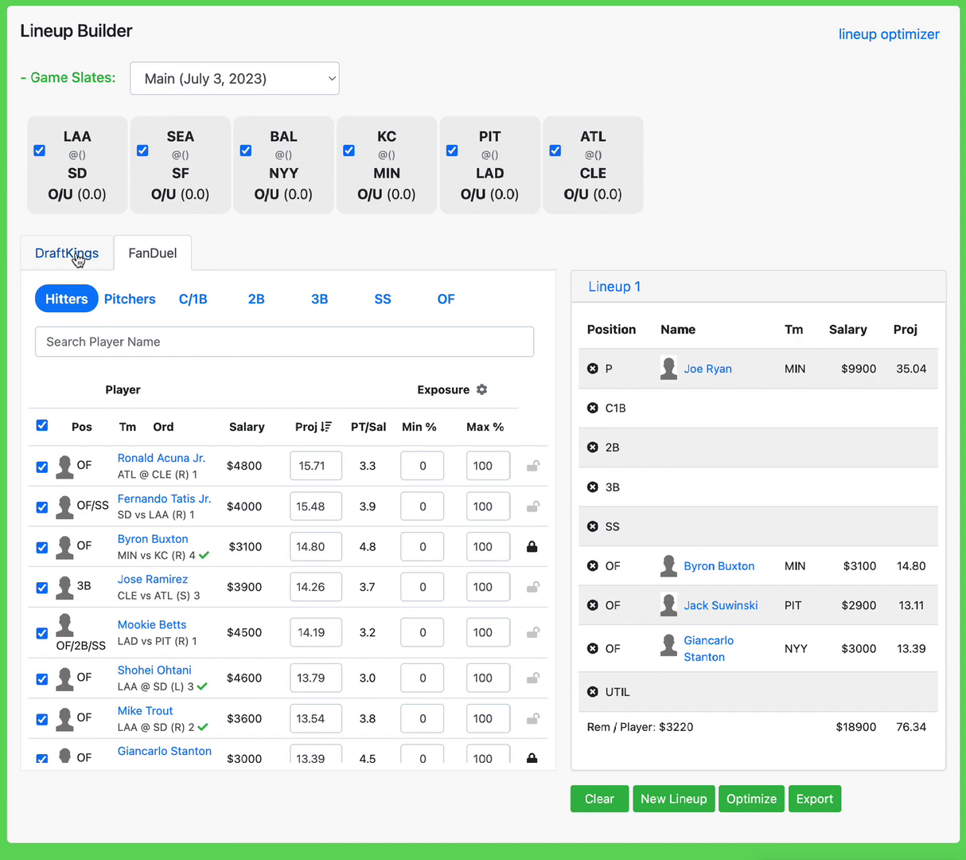
pyautogui.click(77, 254)
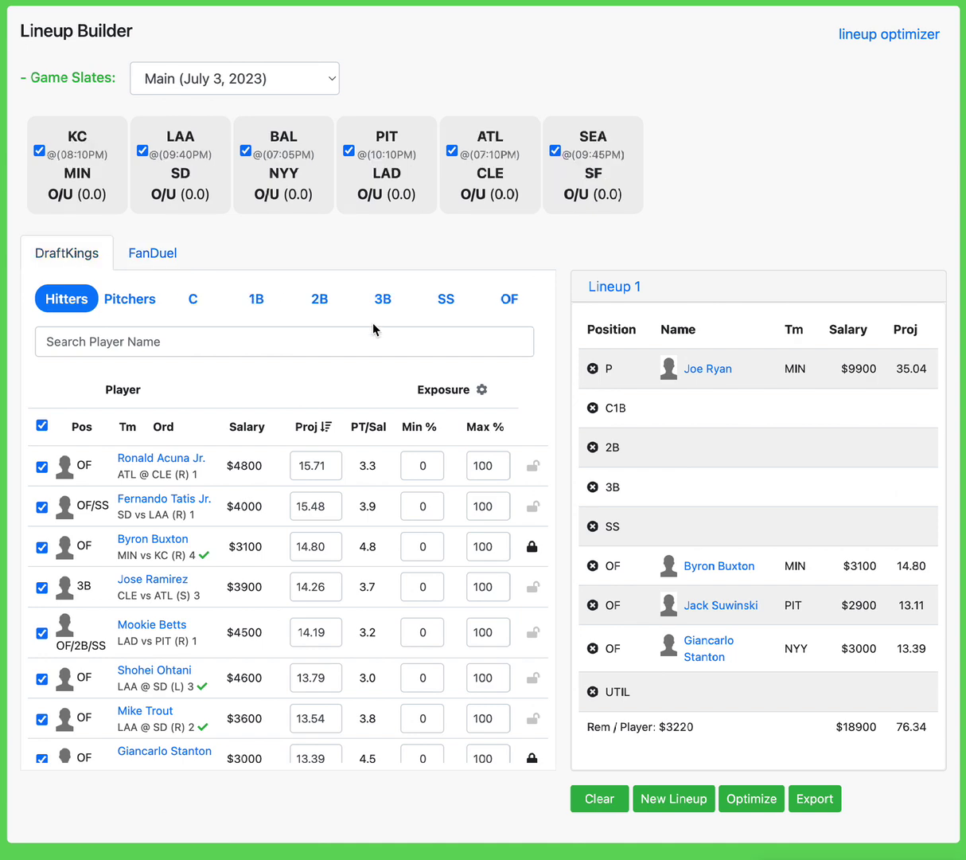